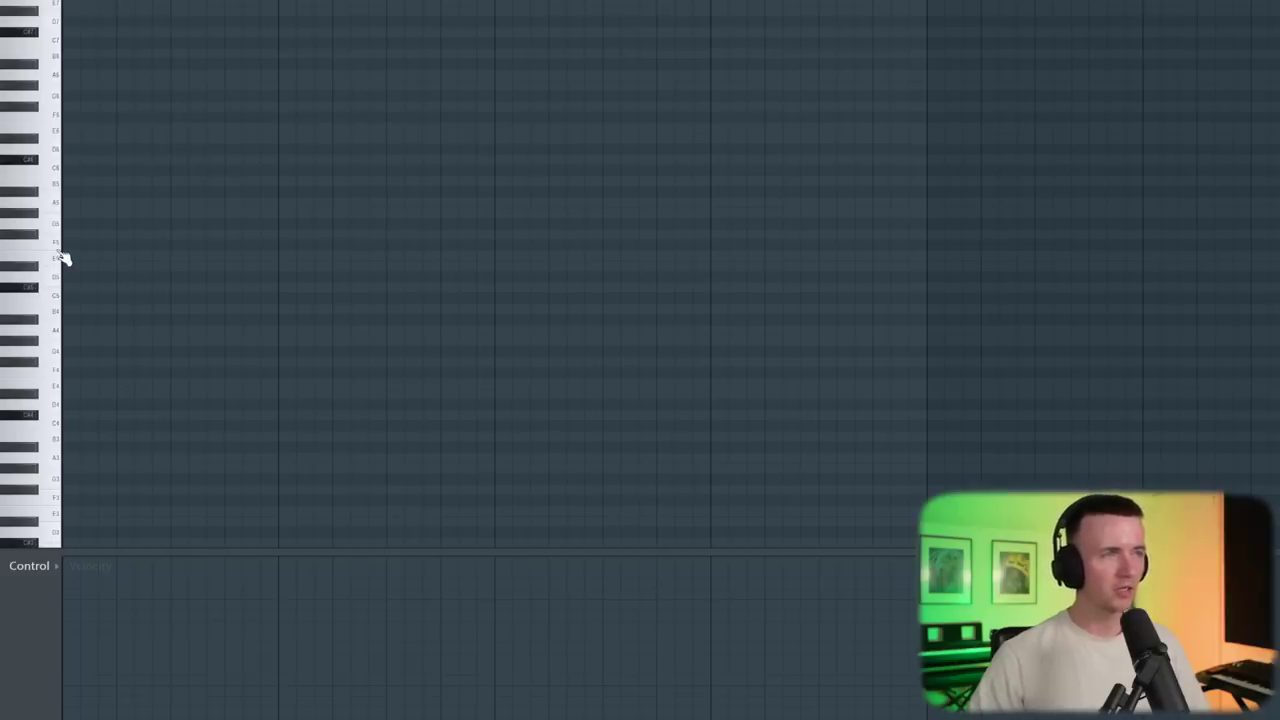
Show the empty piano roll's grid-snap options for the instrument channel
click(55, 8)
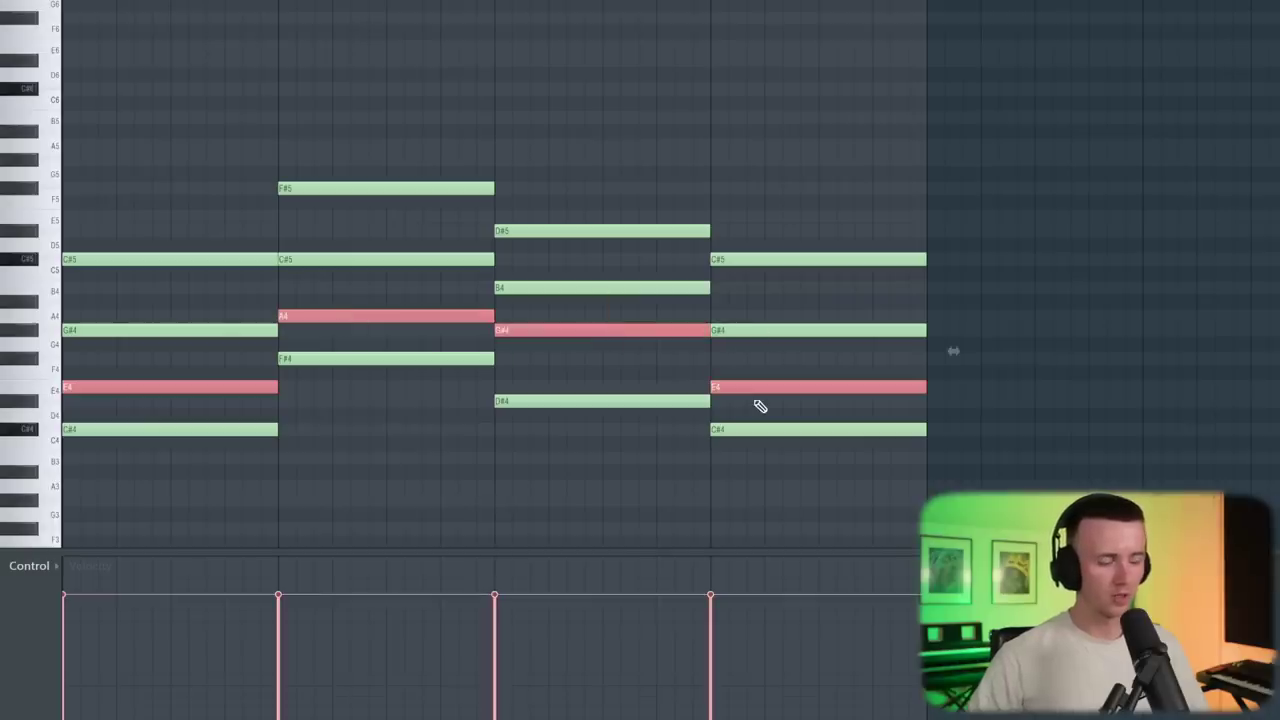
Raise the selected E4, A4, G#4 and E4 chord notes one octave and play the progression
key(ctrl+Up)
key(space)
key(ctrl+d)
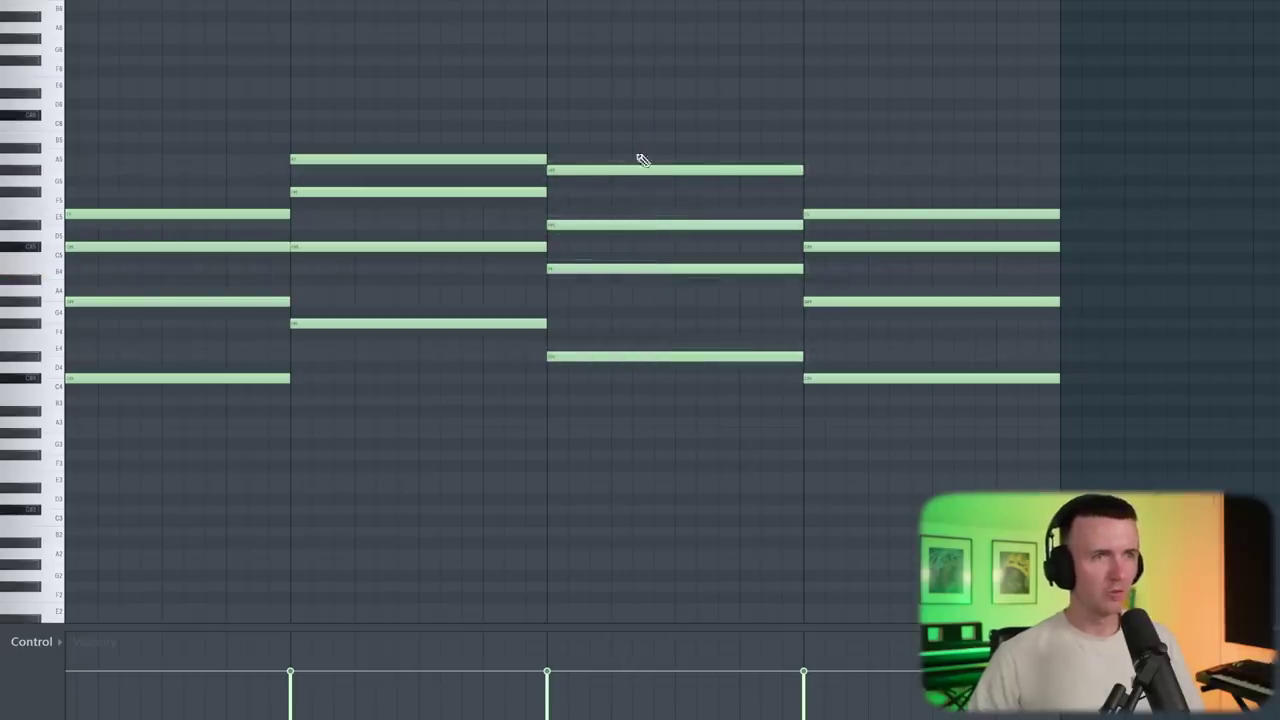
Stagger the first chord by shifting an upper note slightly later, then play it back
scroll(642, 160, up, 2)
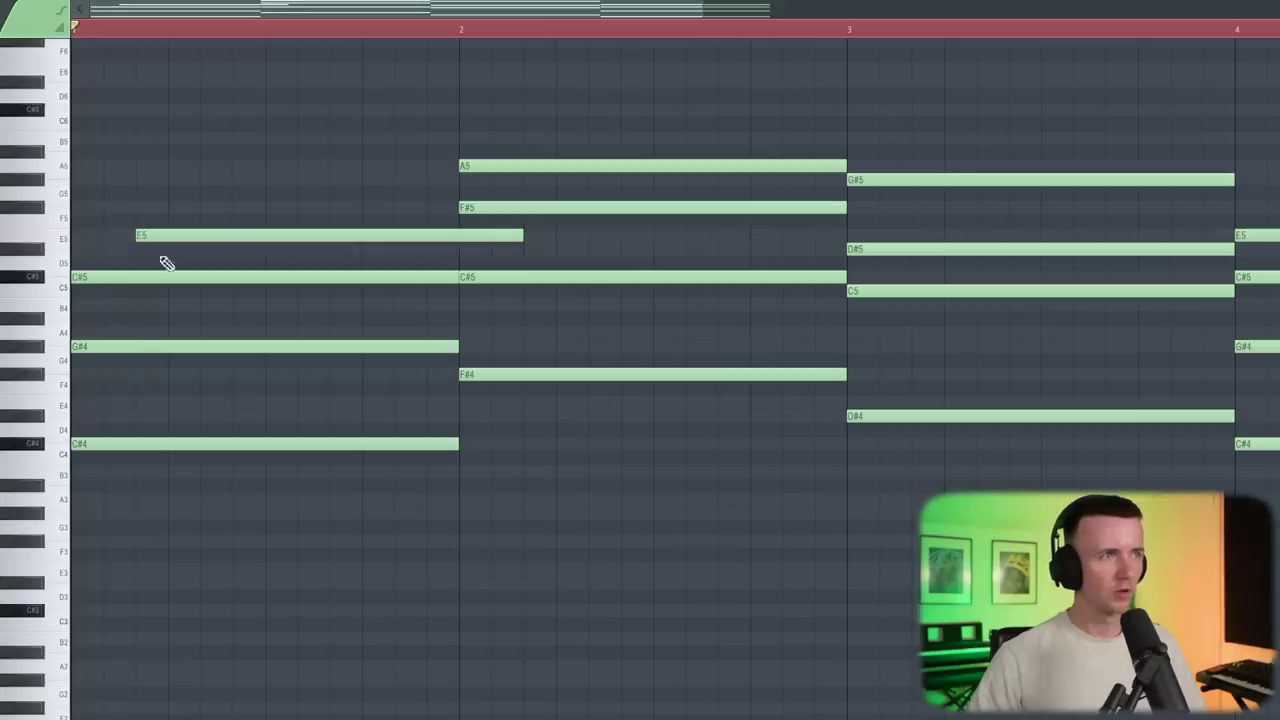
drag(120, 267, 149, 274)
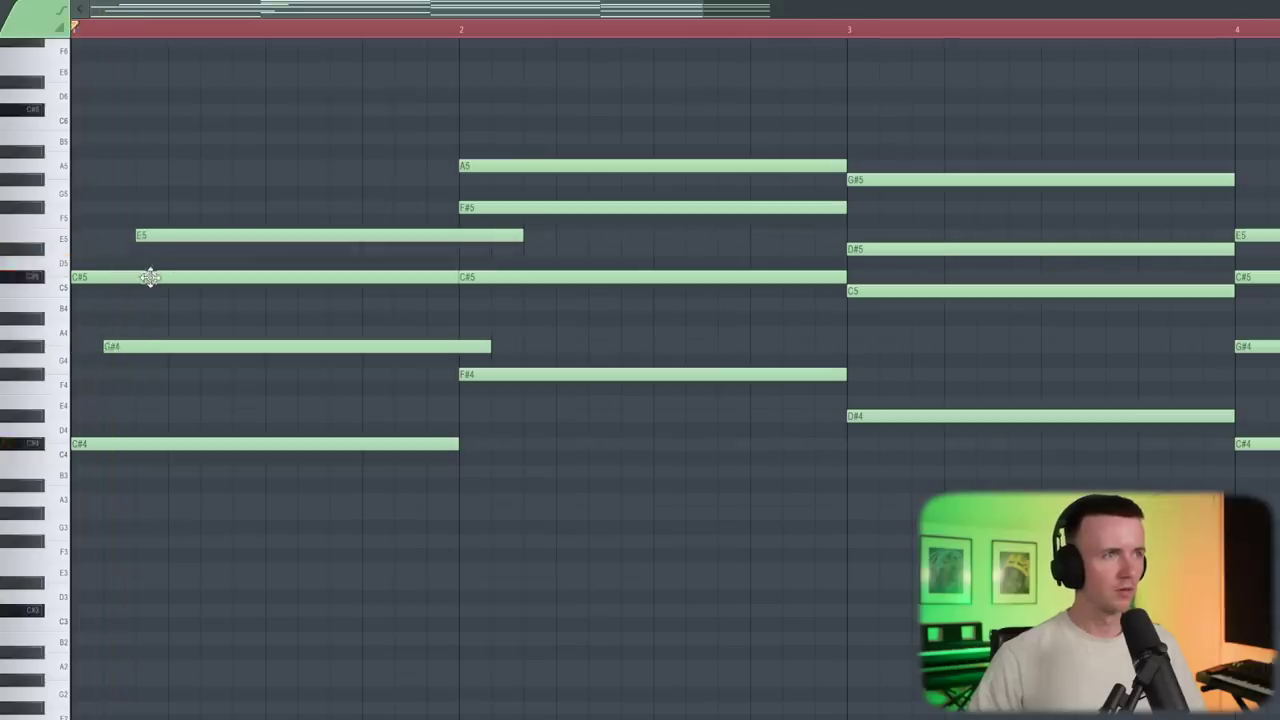
key(space)
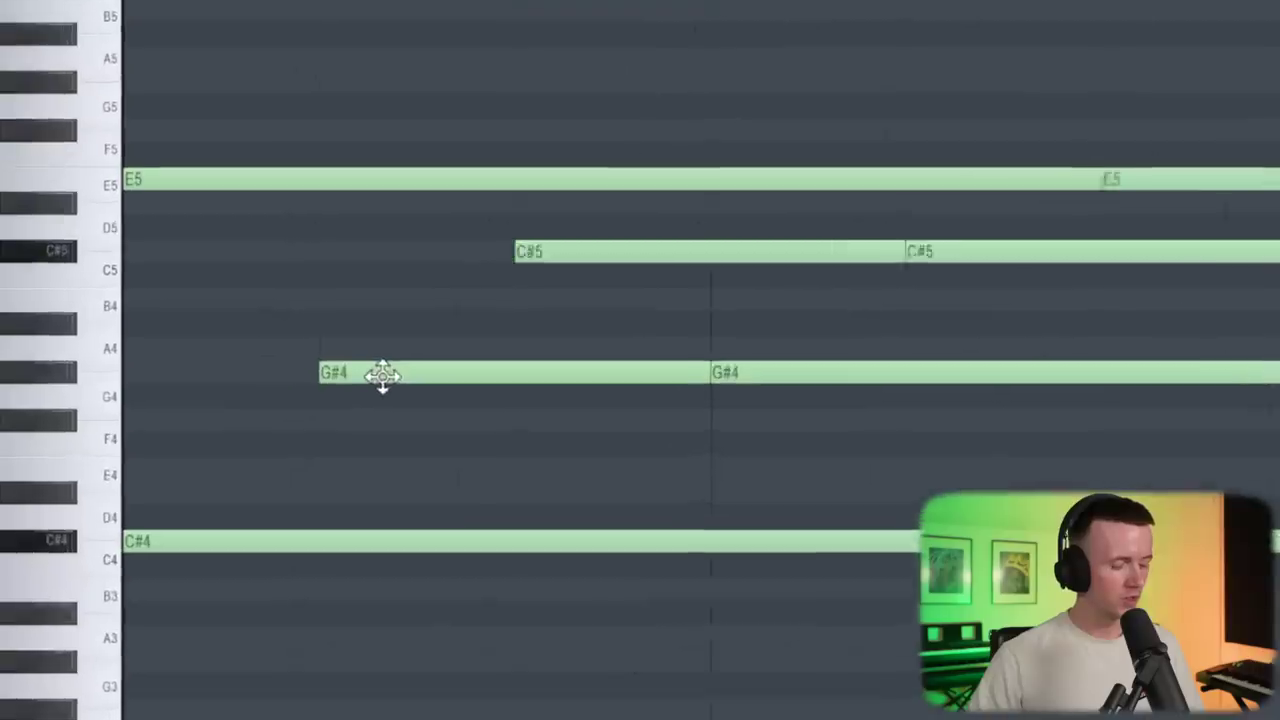
Audition the G#4 note and clear the selection after copying the chopped rhythm into bar 2
click(383, 375)
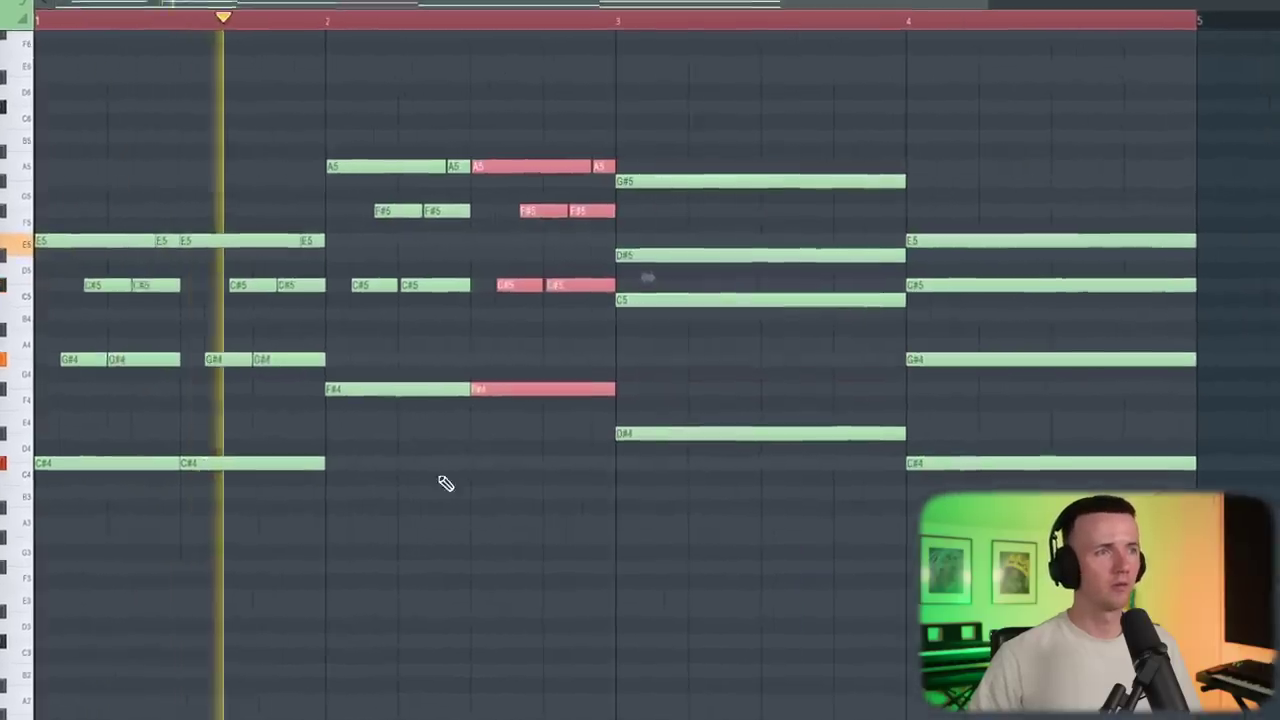
key(ctrl+d)
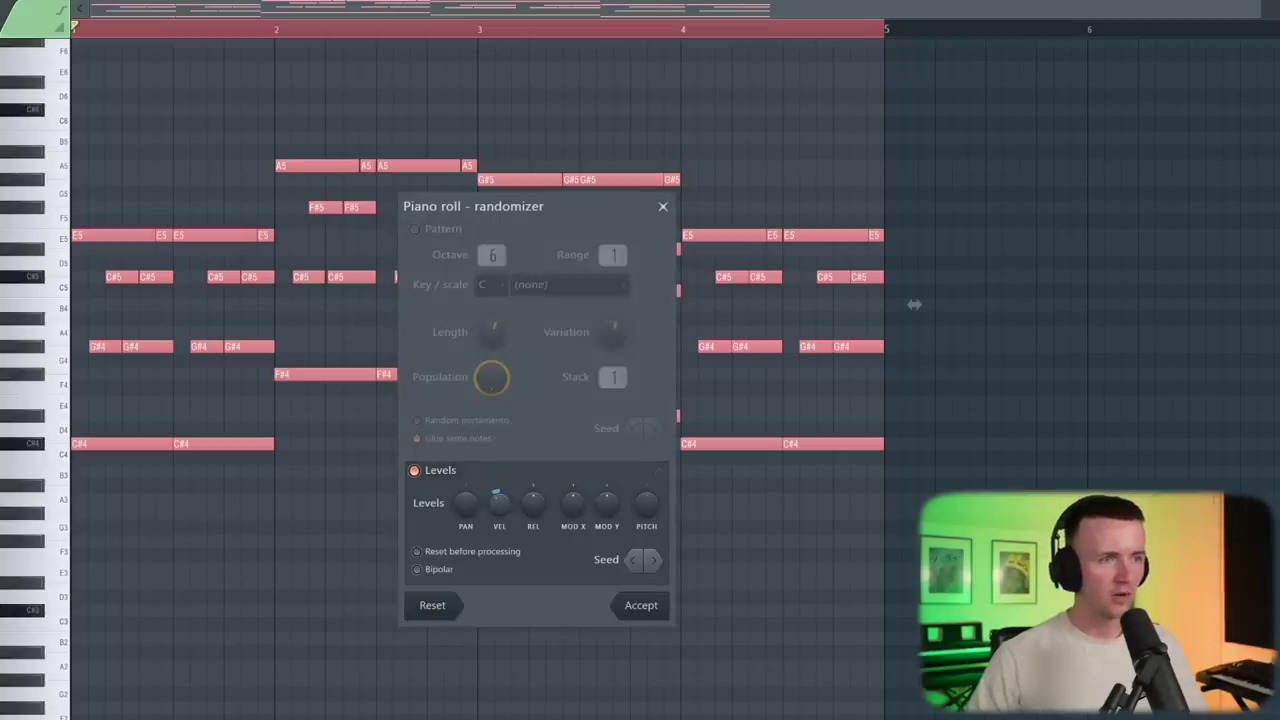
Play back the four-bar chord rhythm with its randomized velocities
key(space)
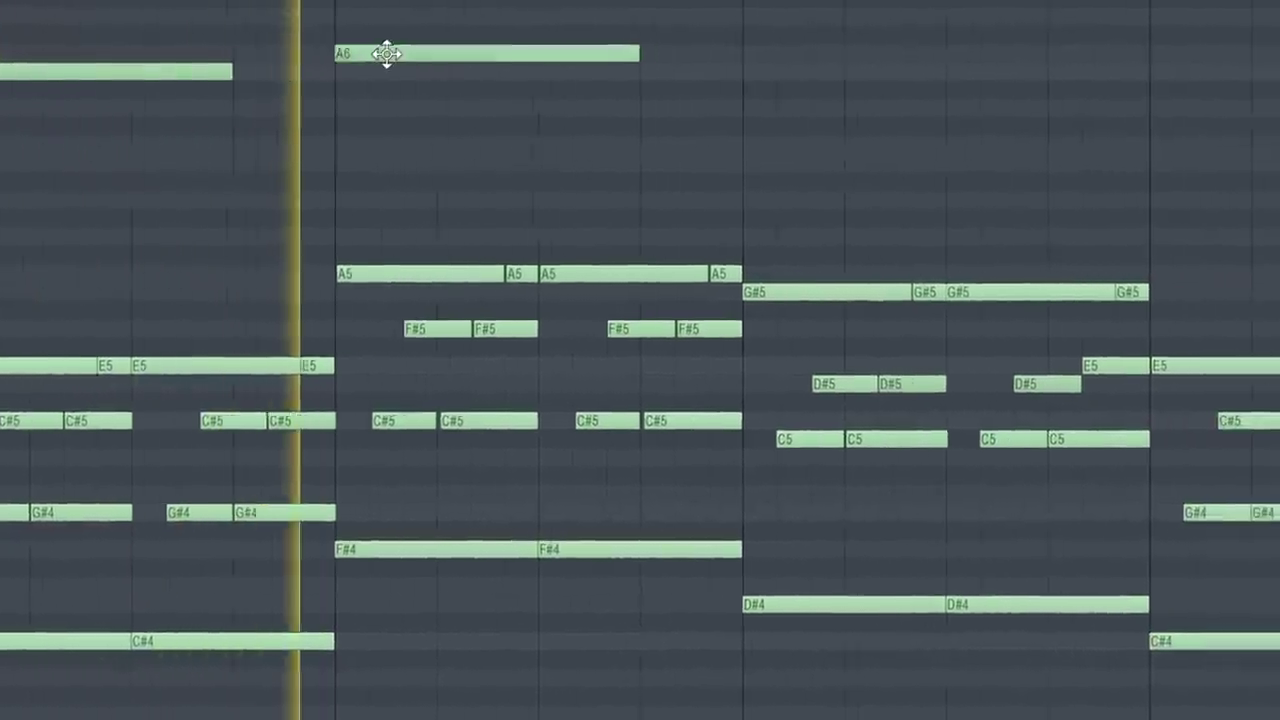
Add a short D#6 pickup before bar 3 and a lengthened G#6 melody note at bar 4
click(700, 154)
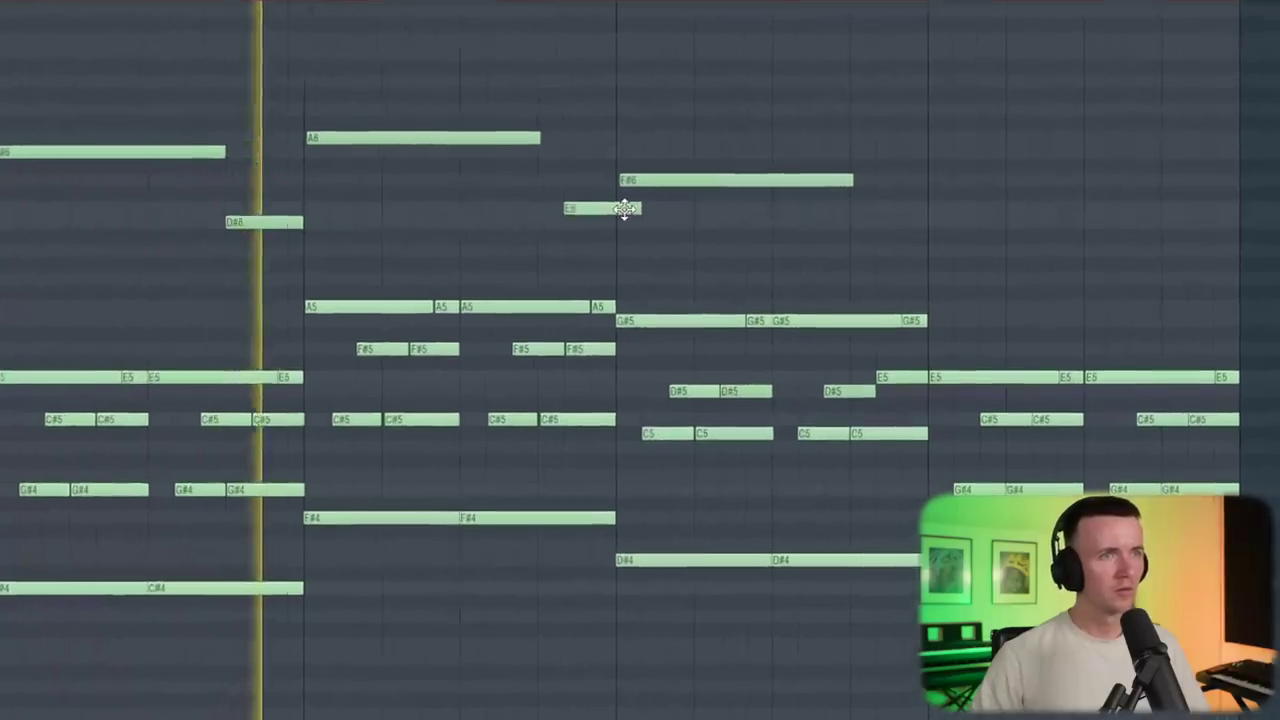
drag(607, 220, 640, 254)
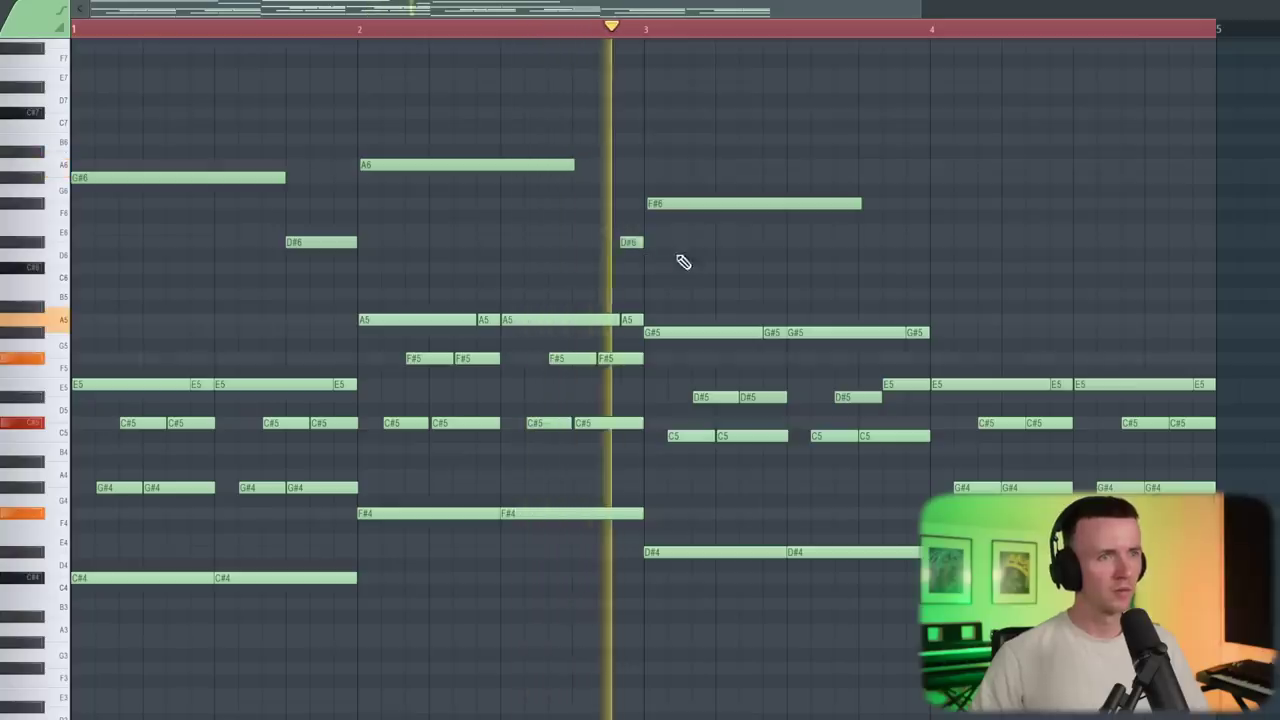
scroll(700, 262, down, 2)
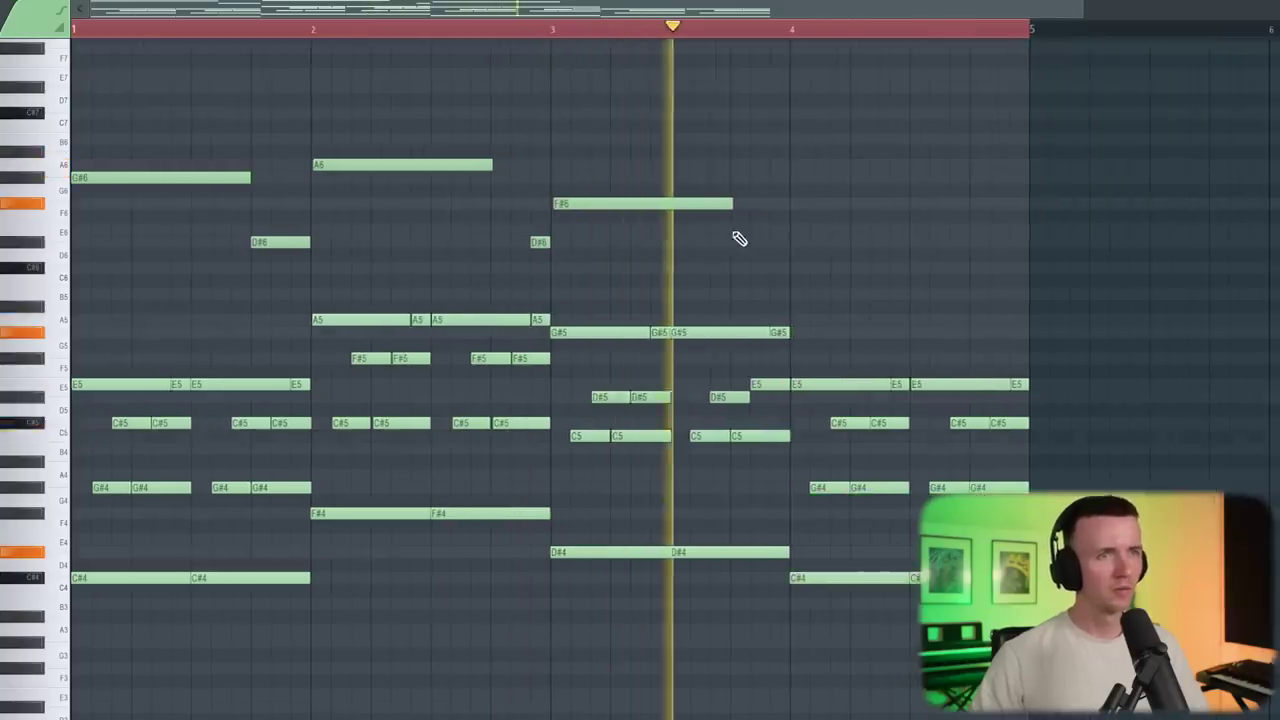
click(793, 177)
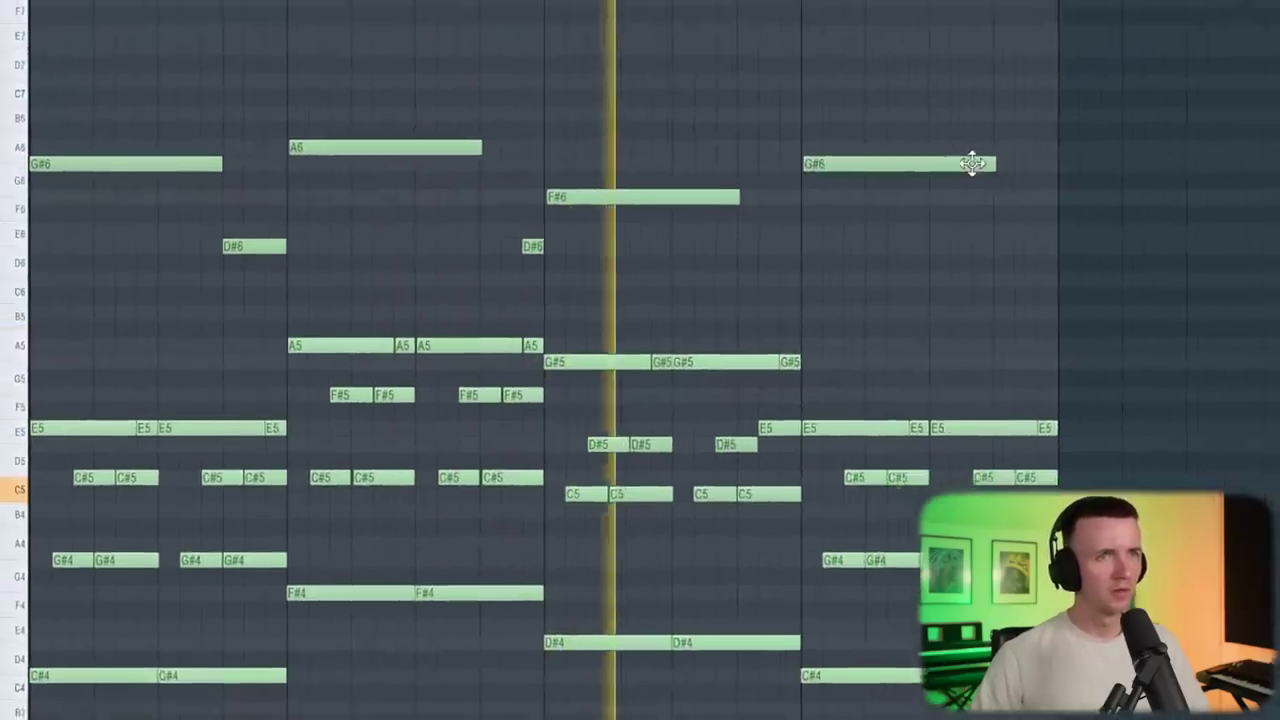
drag(953, 168, 999, 168)
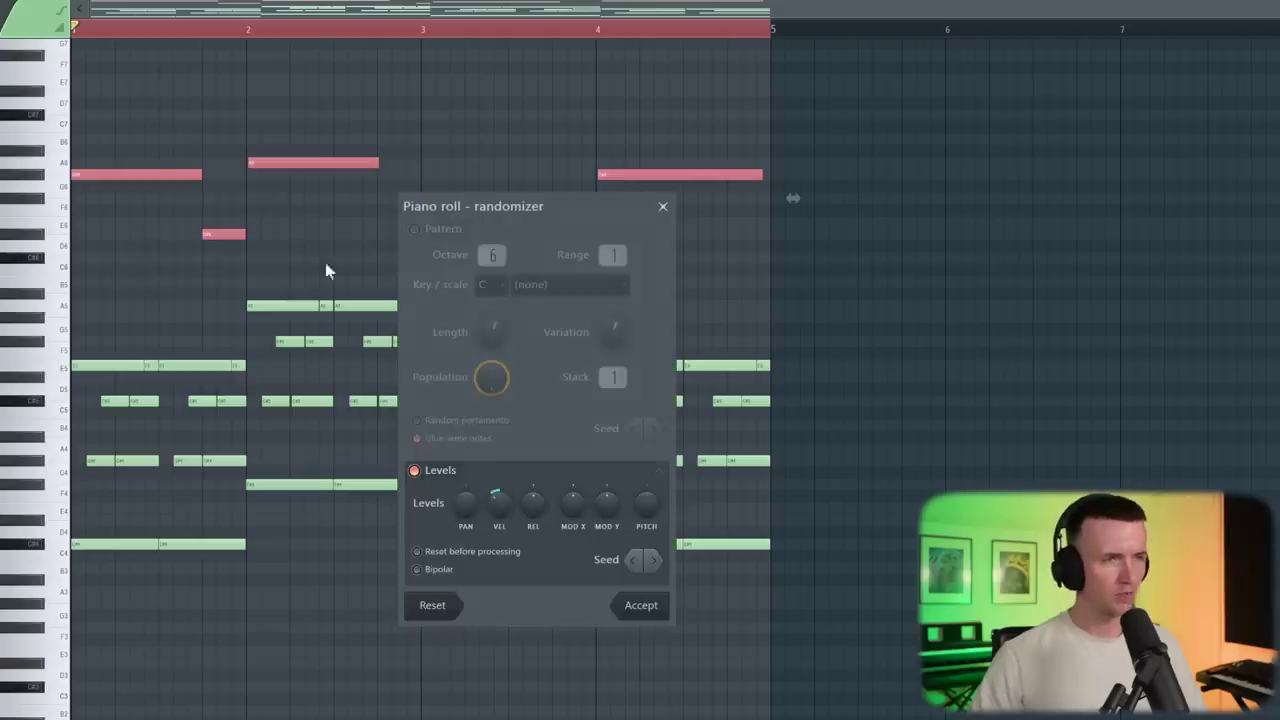
Apply the velocity randomization, duplicate the four-bar pattern into bars 5–8, and play it
click(662, 206)
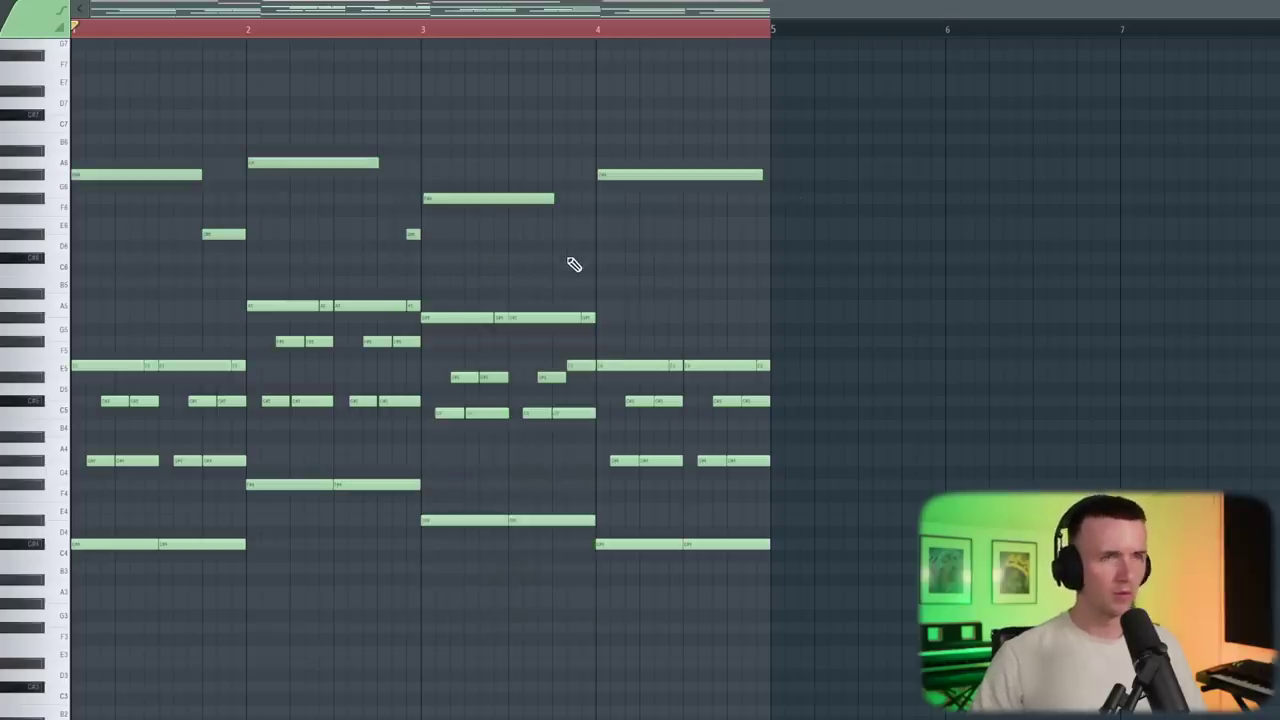
key(ctrl+b)
scroll(567, 263, down, 2)
key(ctrl+d)
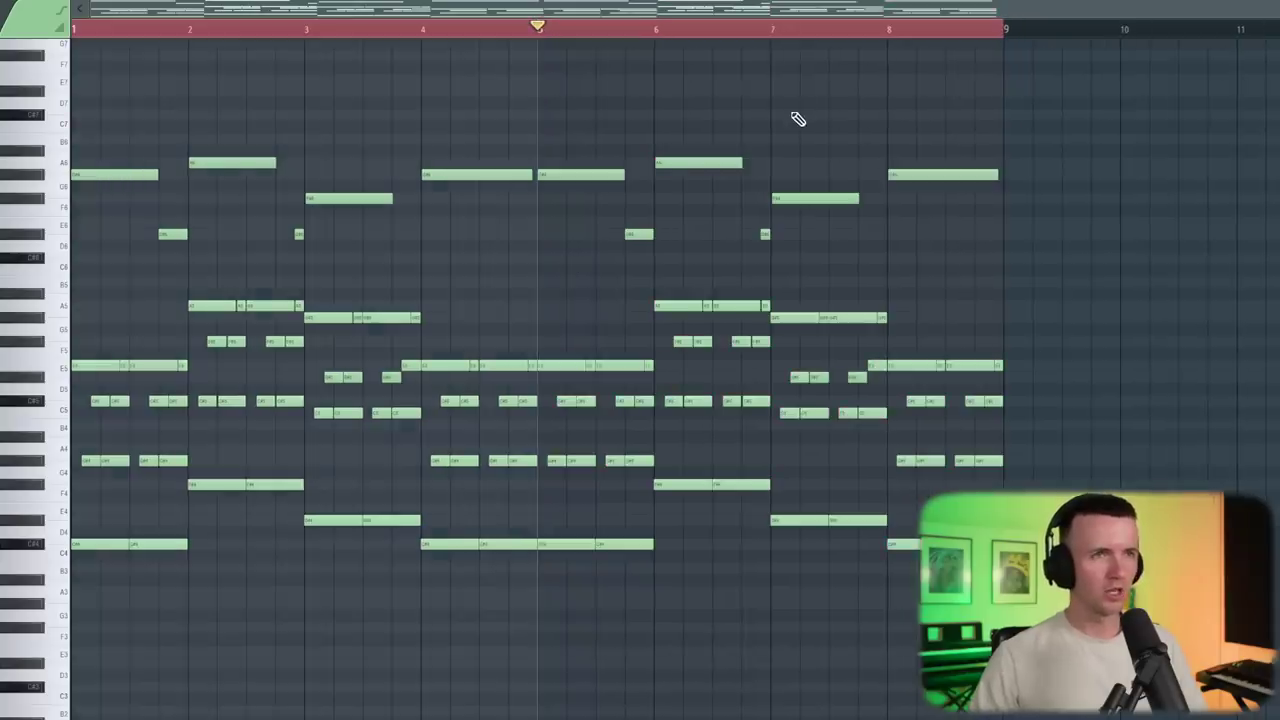
scroll(649, 177, up, 2)
key(space)
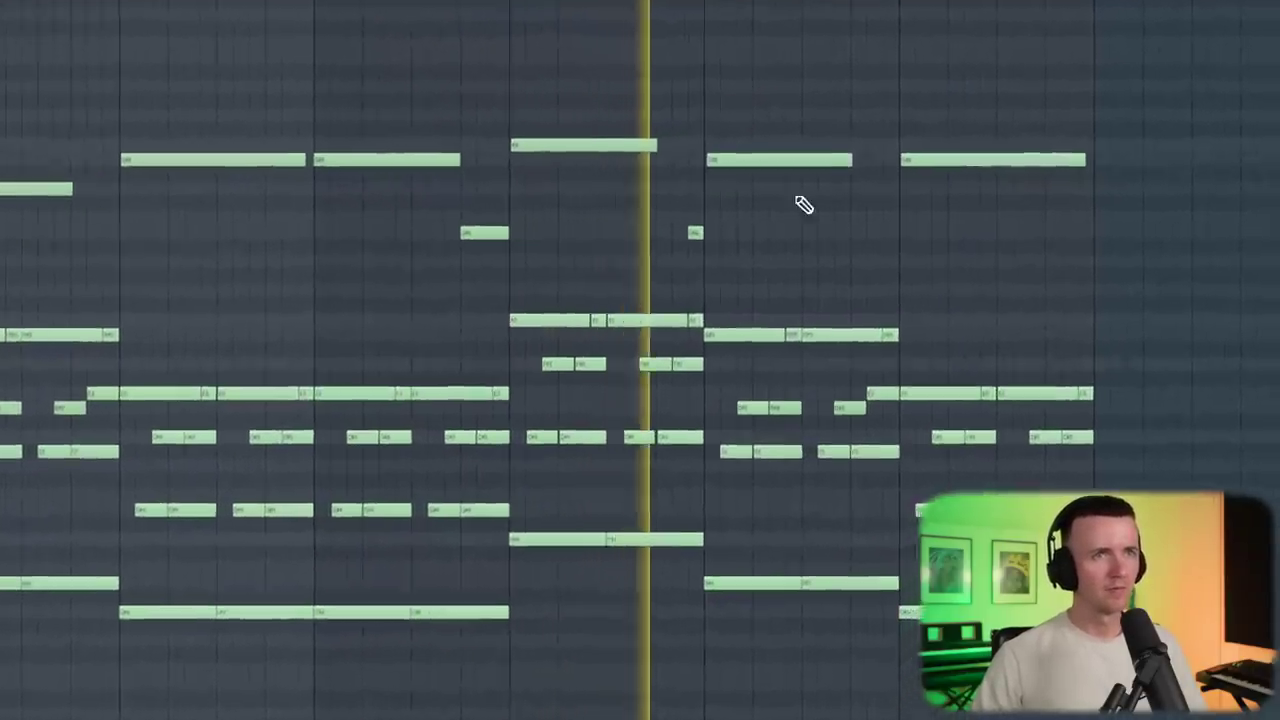
Vary the bar-6 melody by adding three new notes and deleting an unwanted one
click(798, 187)
right_click(955, 159)
click(912, 217)
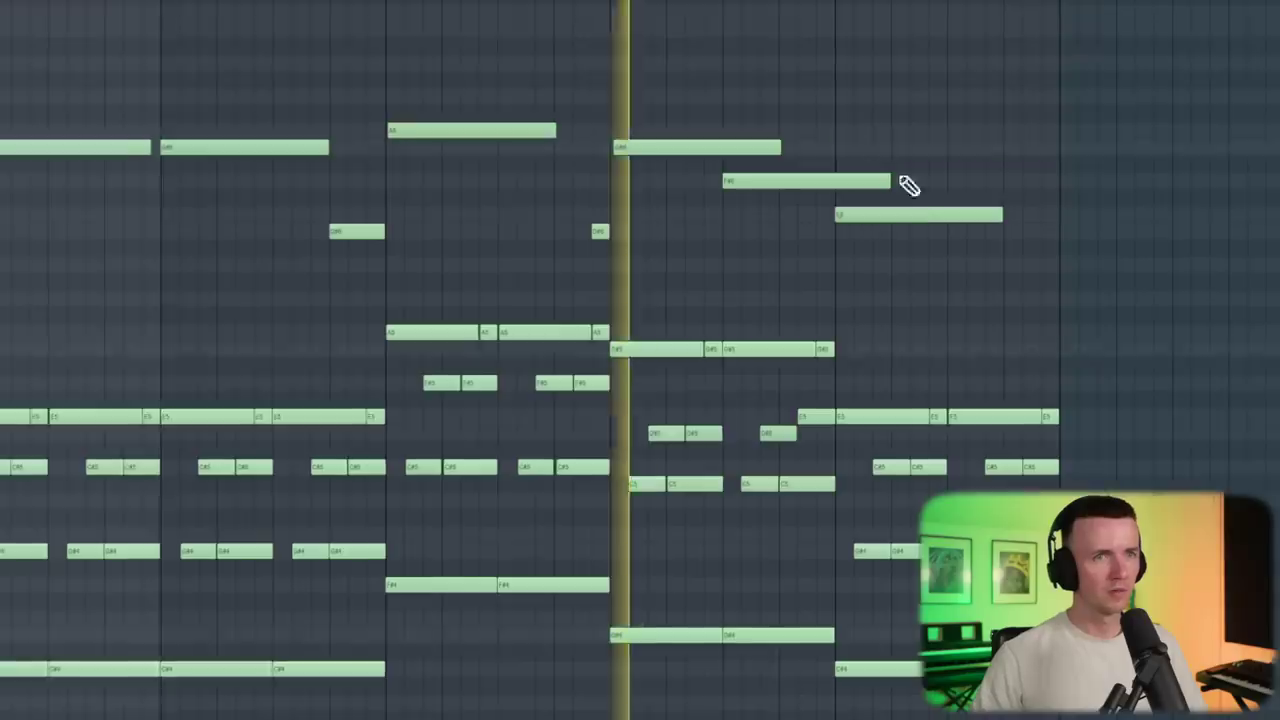
click(951, 231)
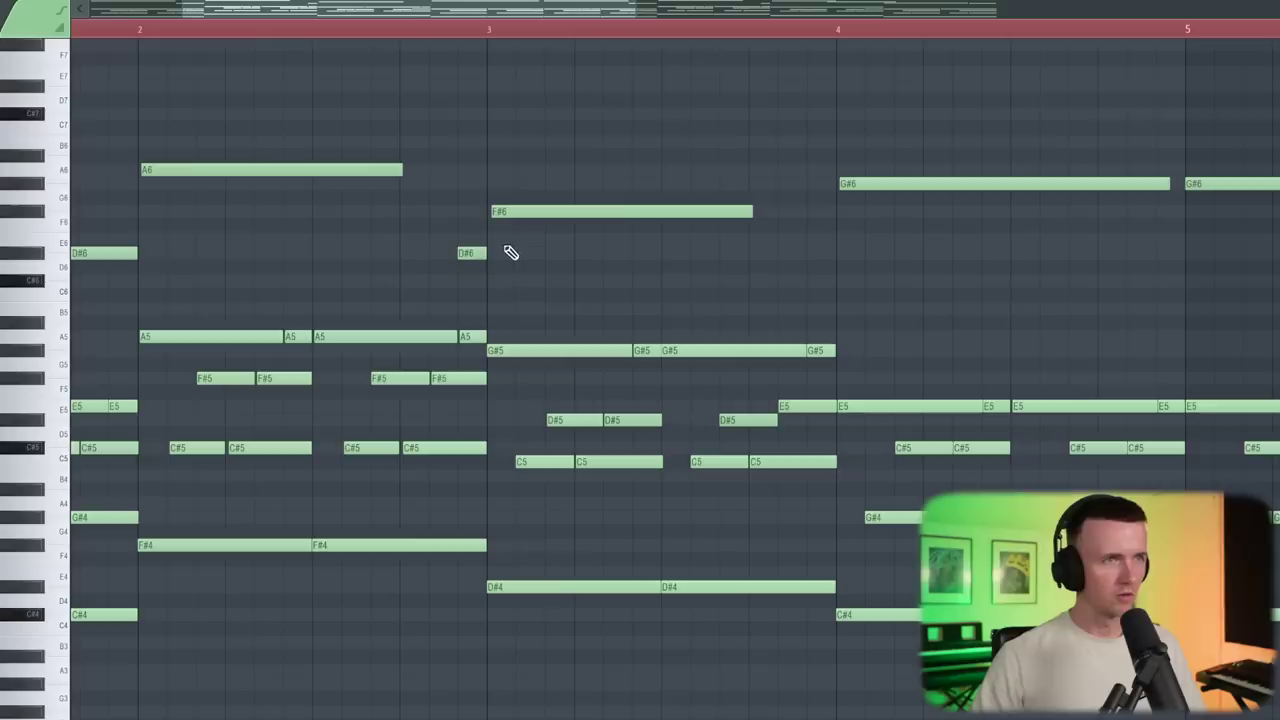
Chop the D#6 pickup note into fewer, longer stuttering repeats with the Chopper
key(ctrl+u)
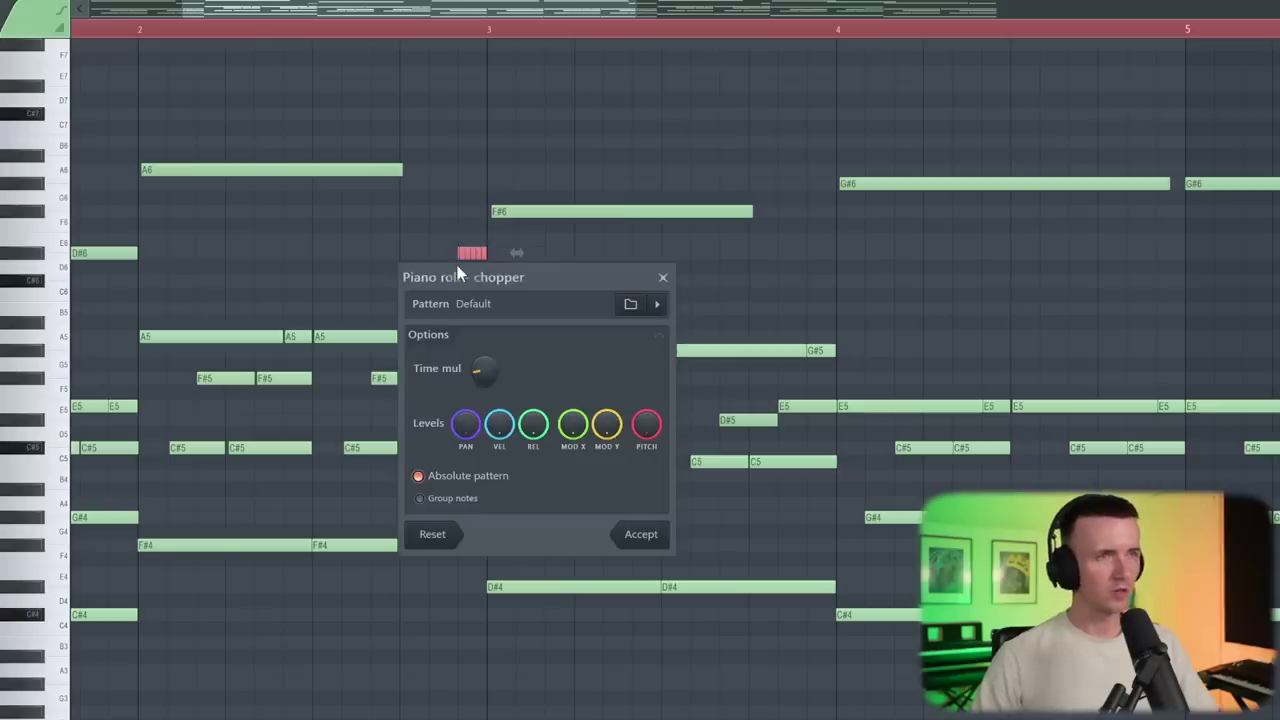
drag(480, 368, 480, 340)
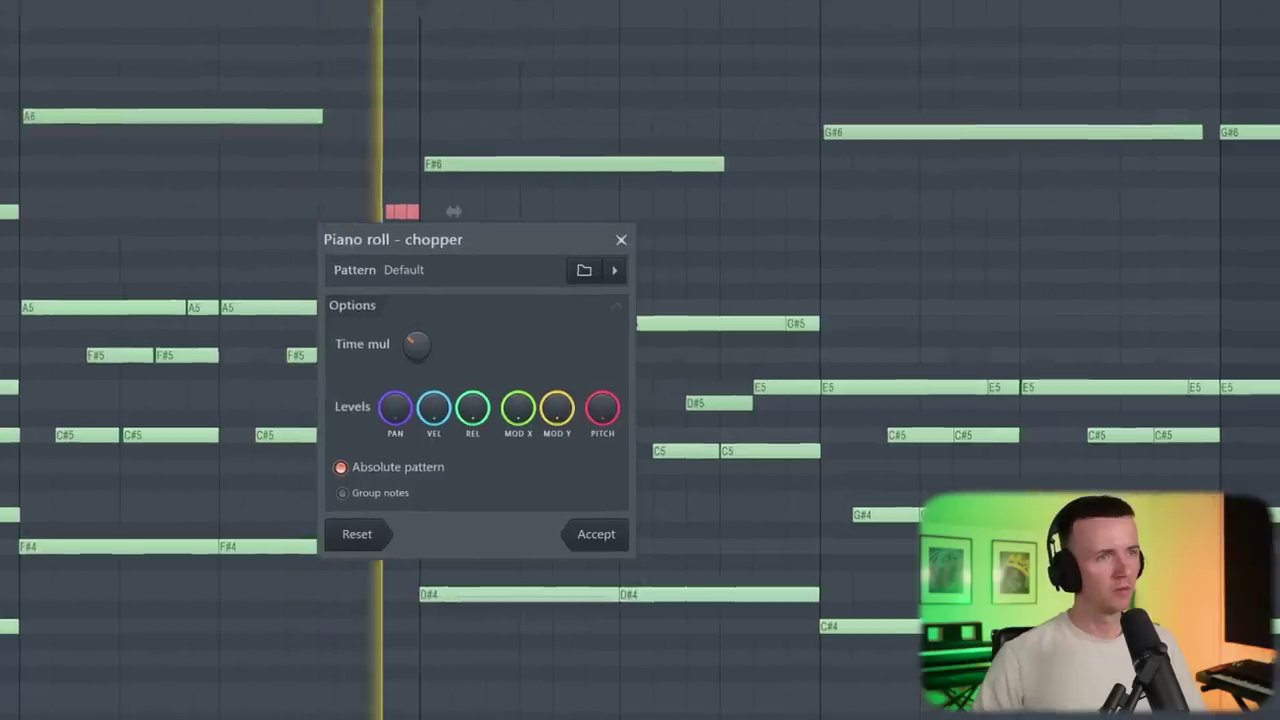
click(589, 534)
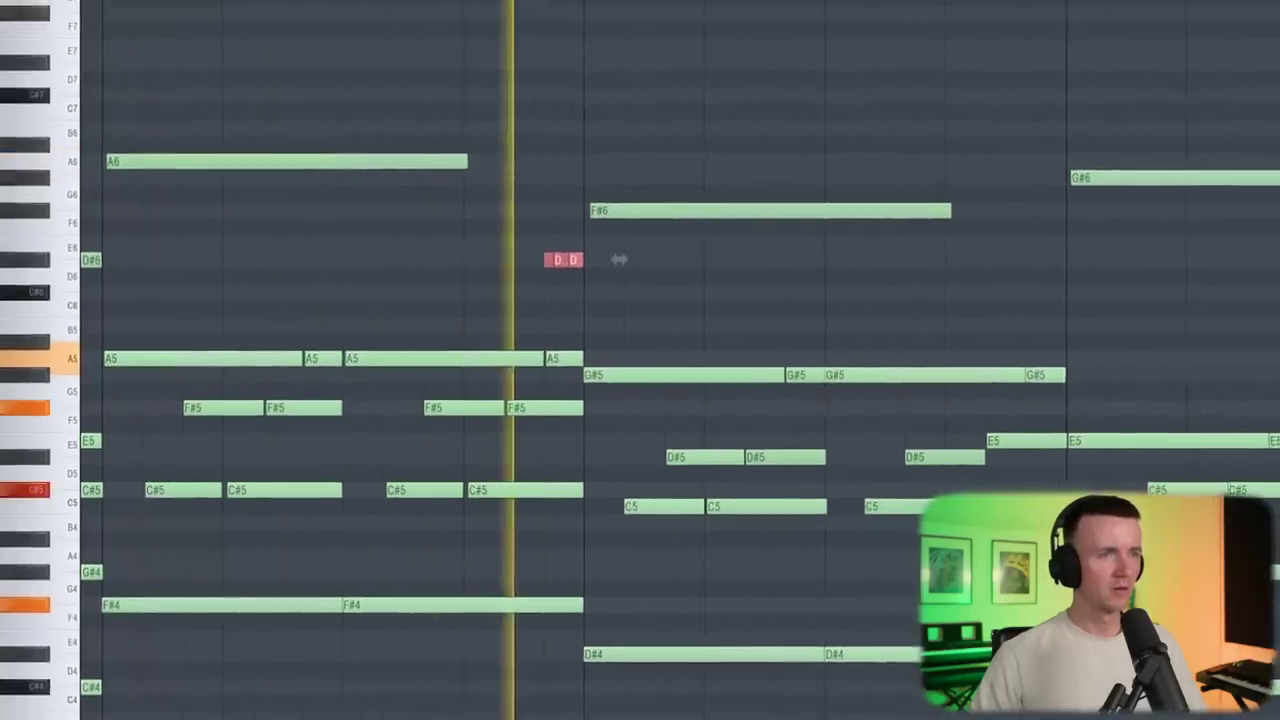
scroll(609, 329, down, 2)
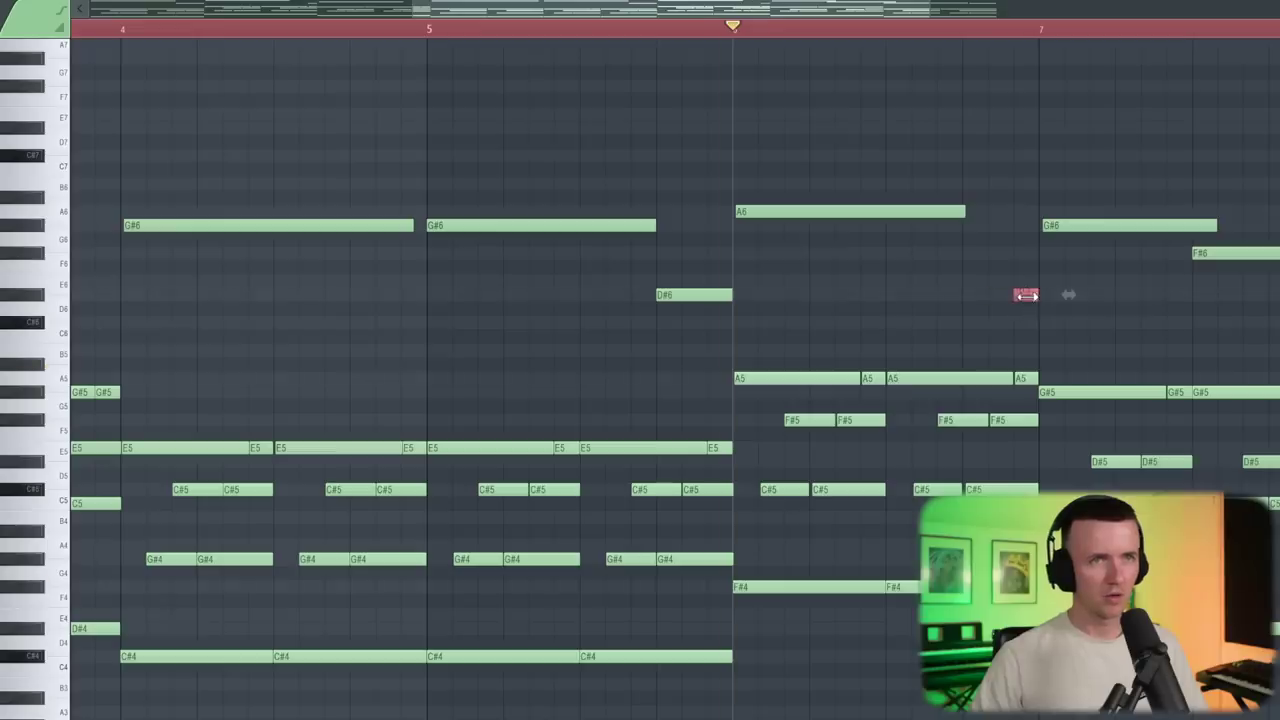
scroll(990, 310, down, 4)
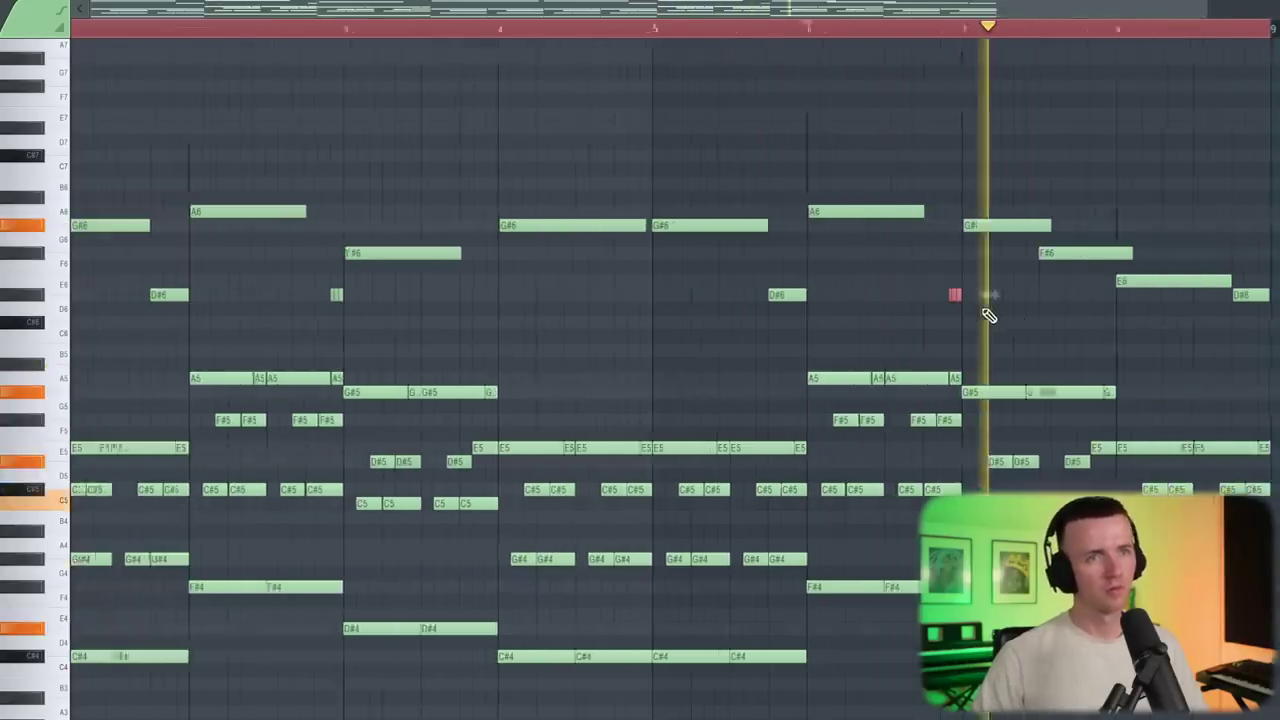
scroll(440, 300, up, 2)
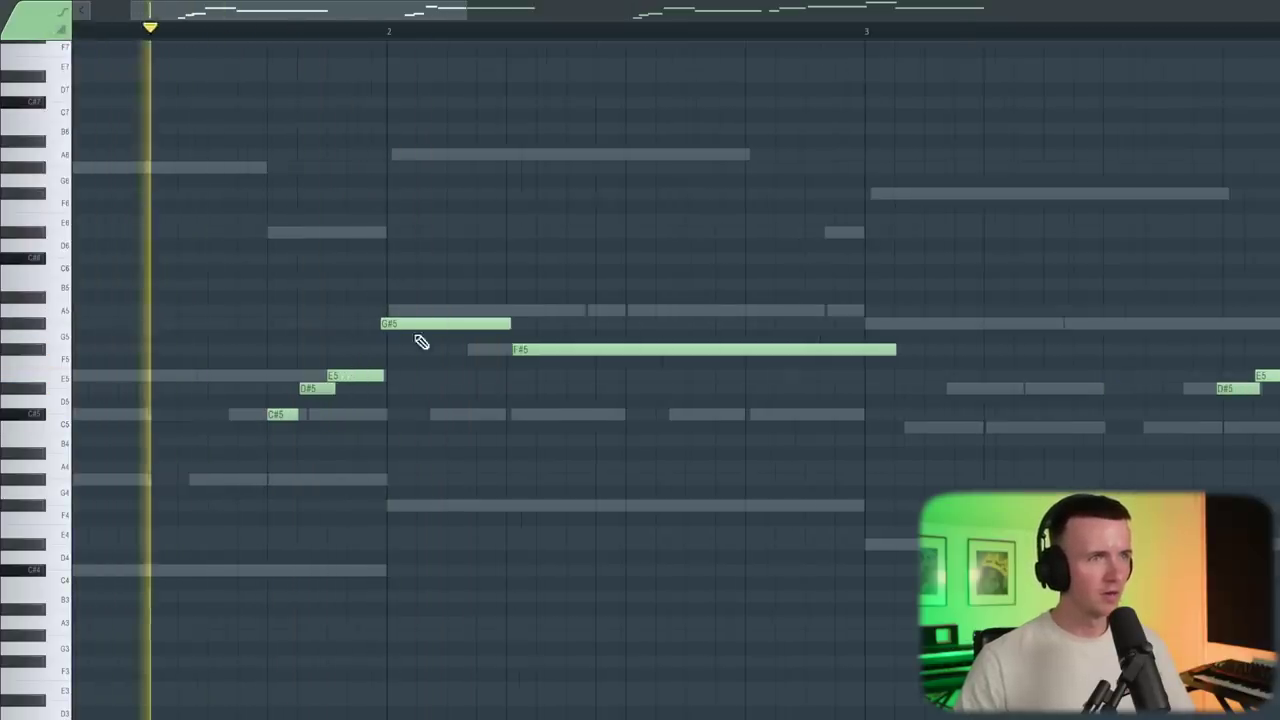
Raise the G#5 melody note a semitone to A5
drag(417, 323, 426, 310)
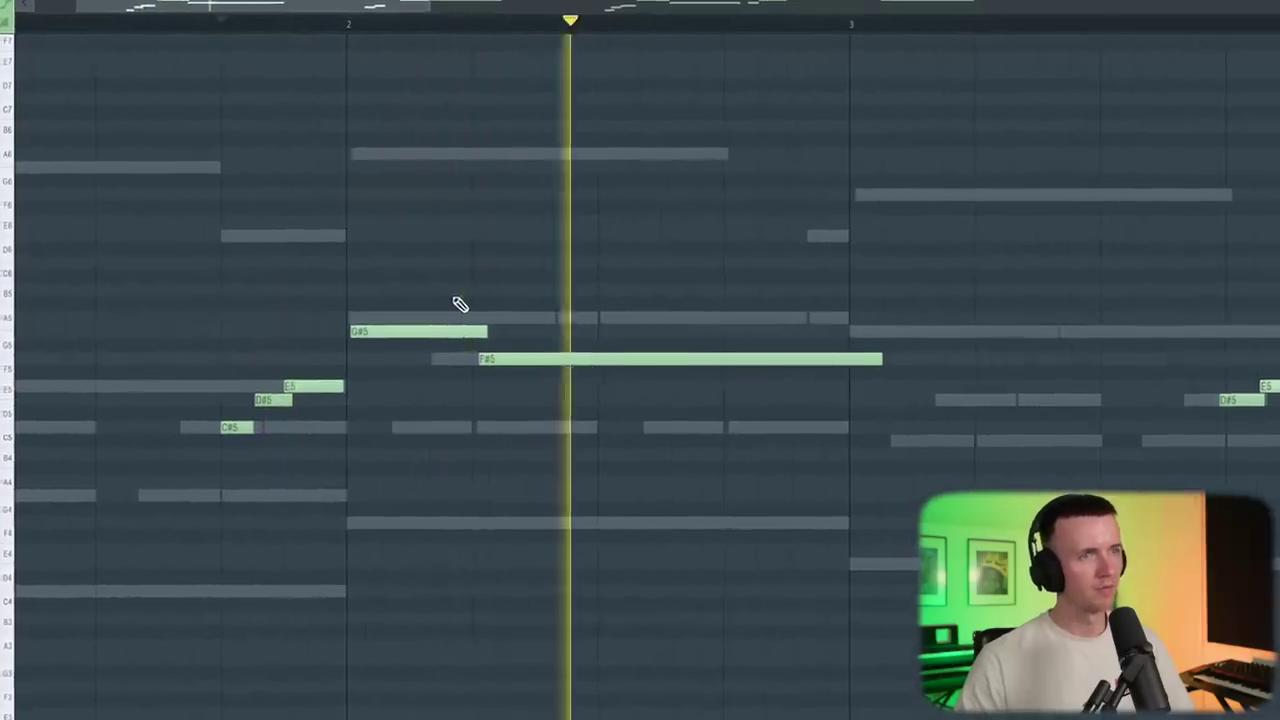
scroll(530, 294, down, 2)
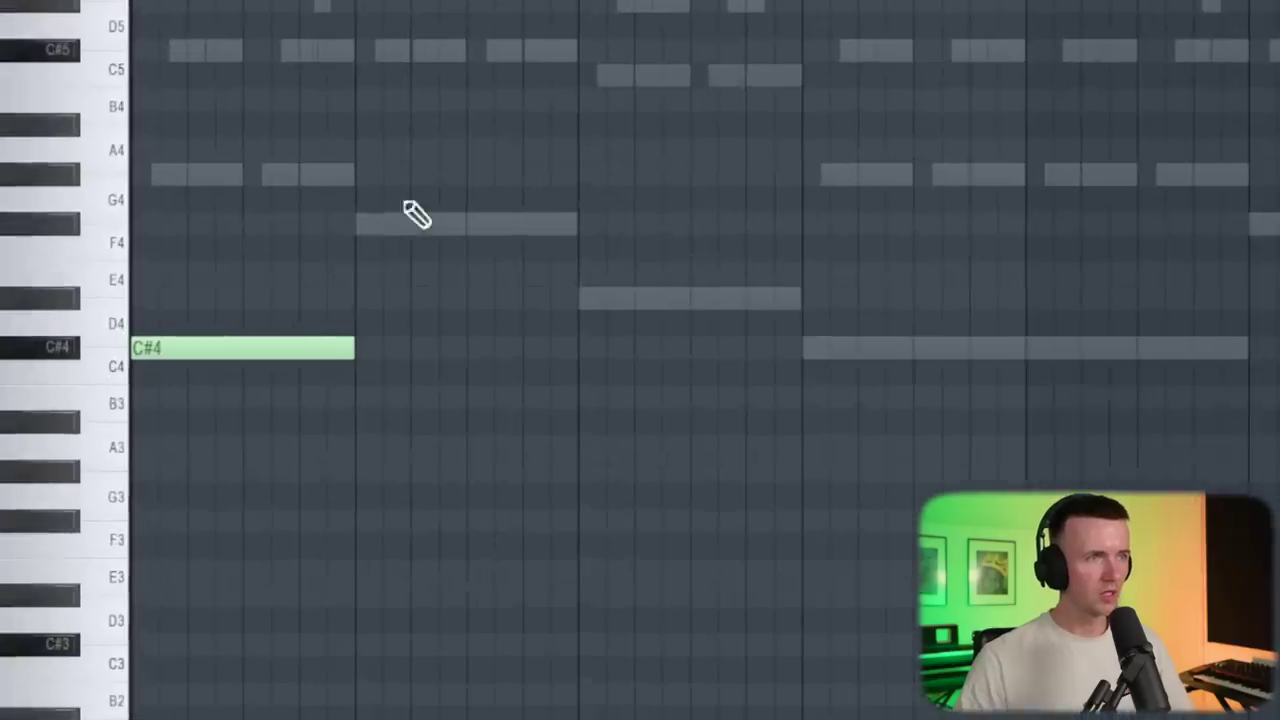
Draw the low C#3, F#3, D#3, C#3 line an octave down, play it, and select all notes
click(365, 222)
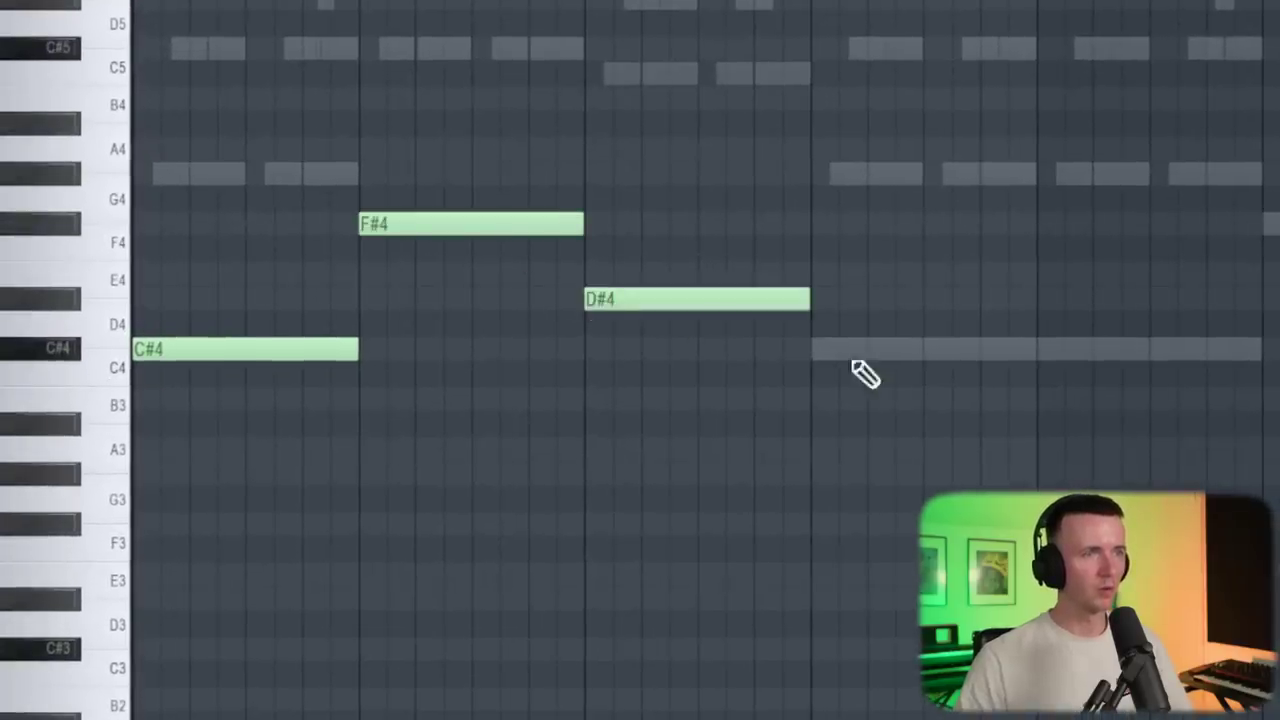
key(ctrl+Down)
key(space)
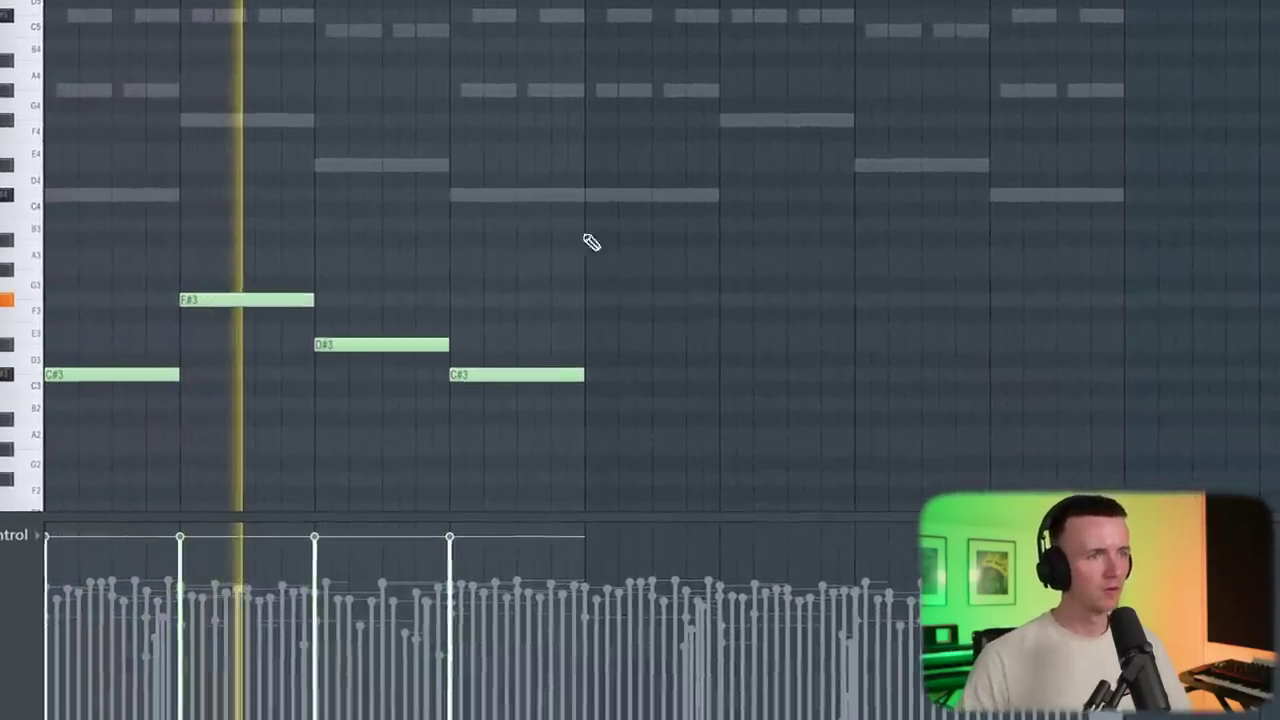
key(ctrl+a)
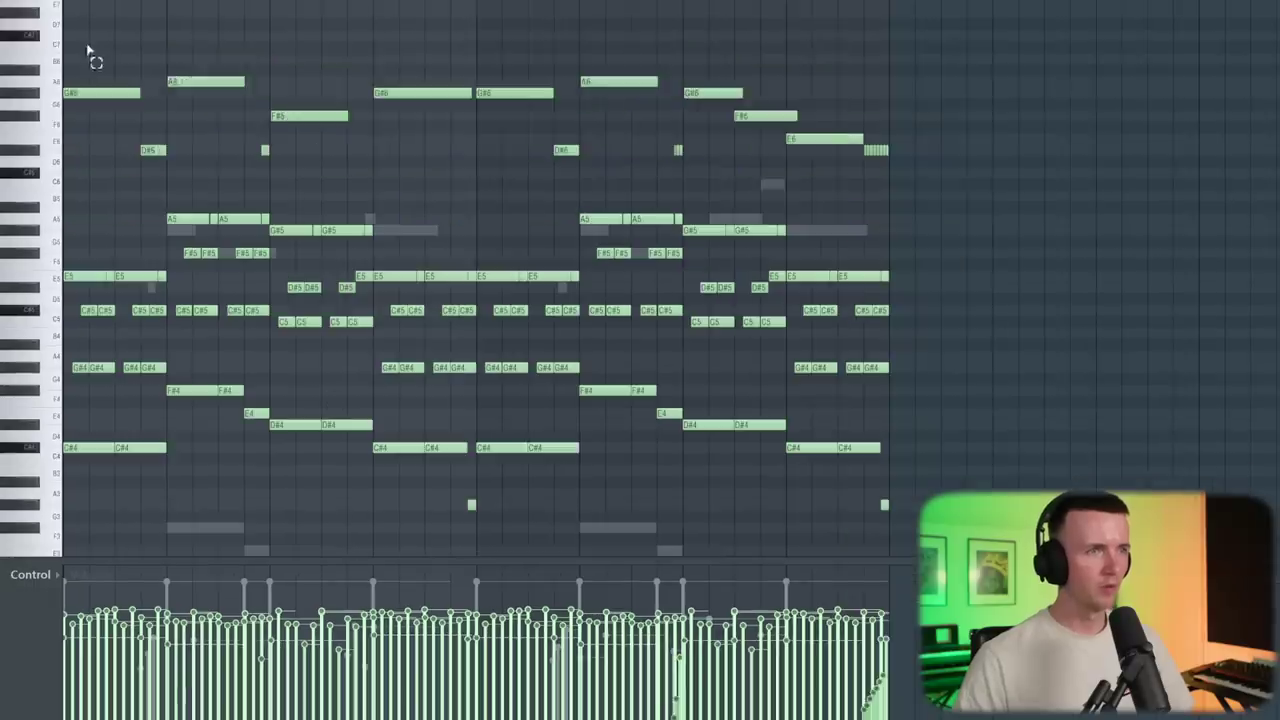
Duplicate the upper chord notes so a copy fills the four bars after the original
drag(87, 44, 900, 168)
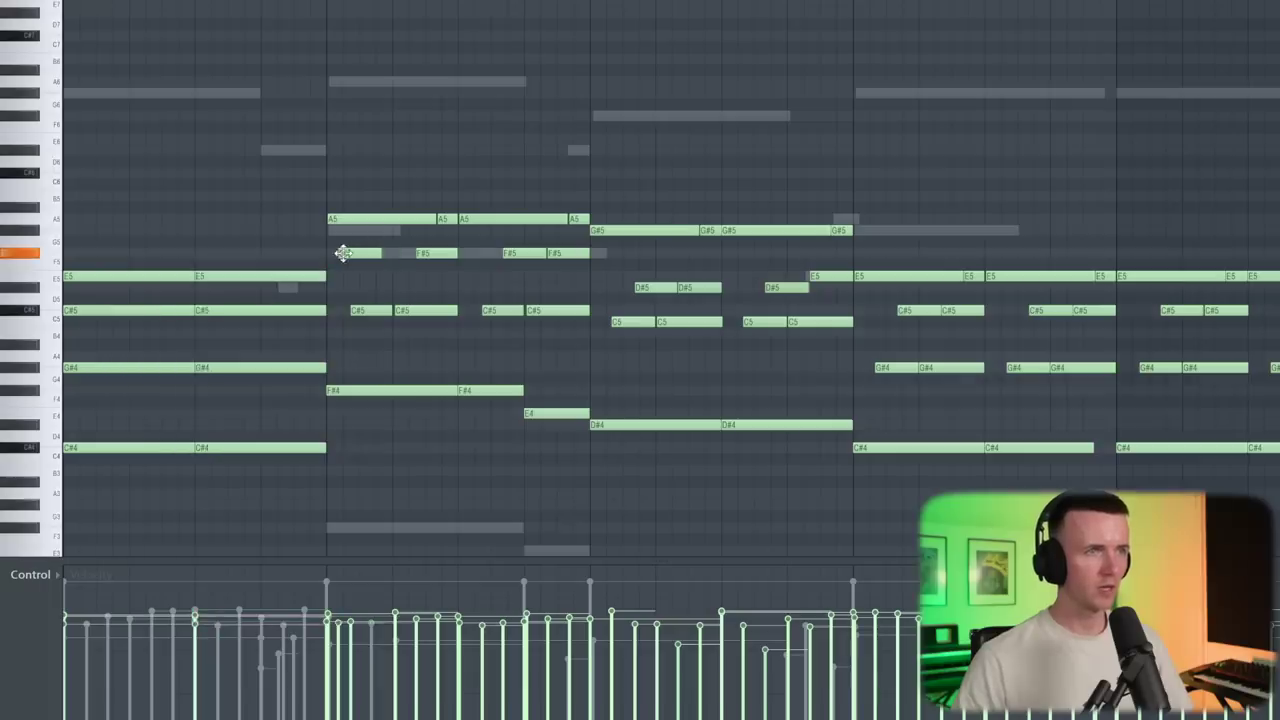
key(space)
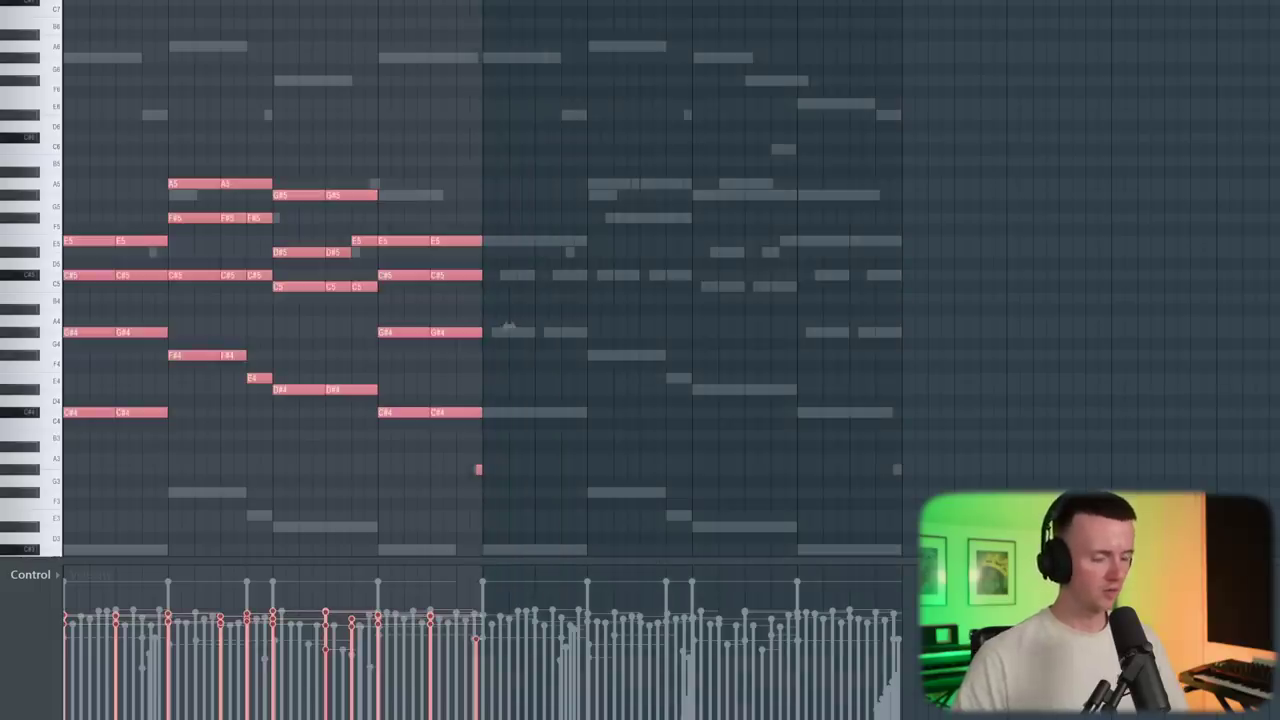
key(ctrl+b)
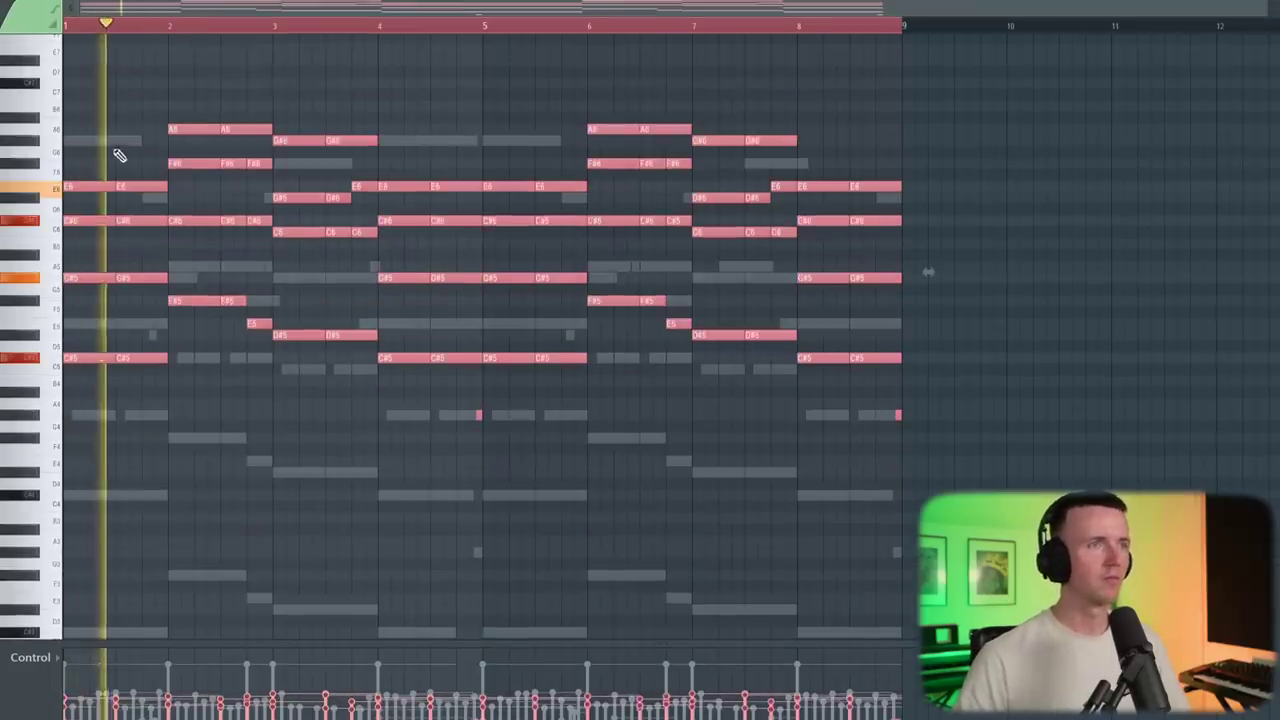
key(ctrl+d)
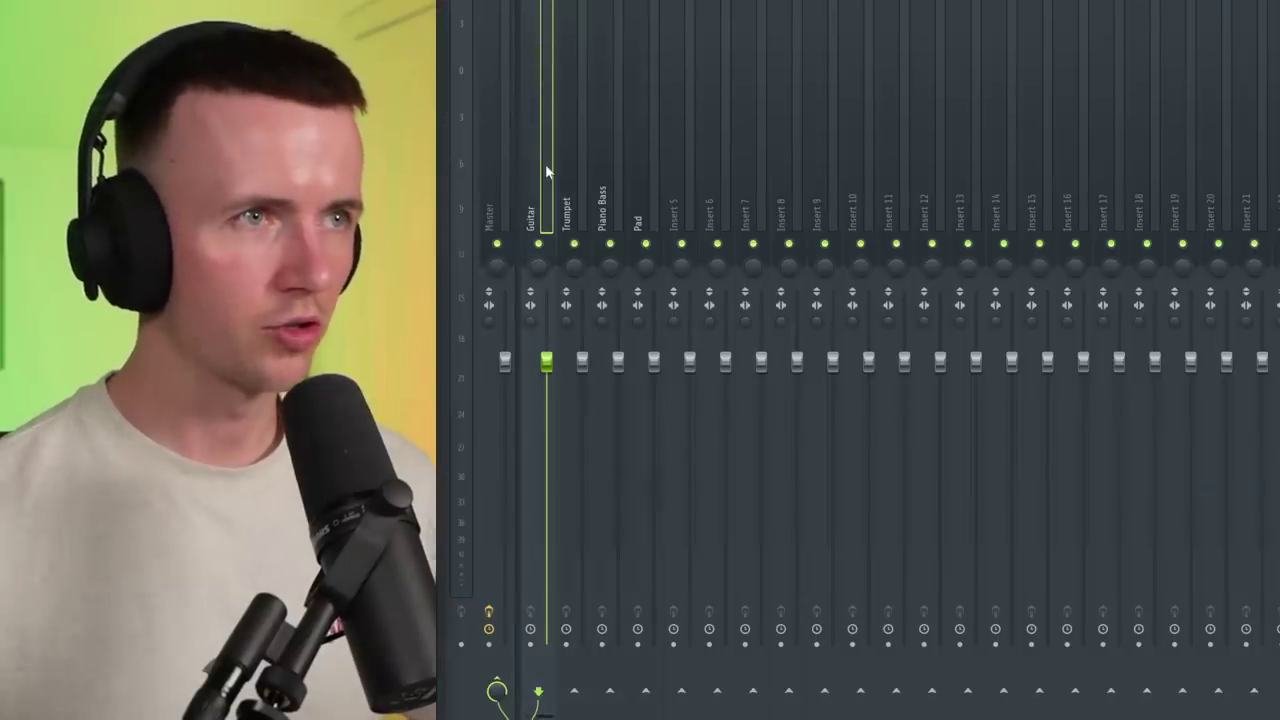
Select the Guitar, Trumpet, Piano Bass and Pad tracks, and lower RC-20's vinyl noise to 6%
drag(545, 164, 644, 171)
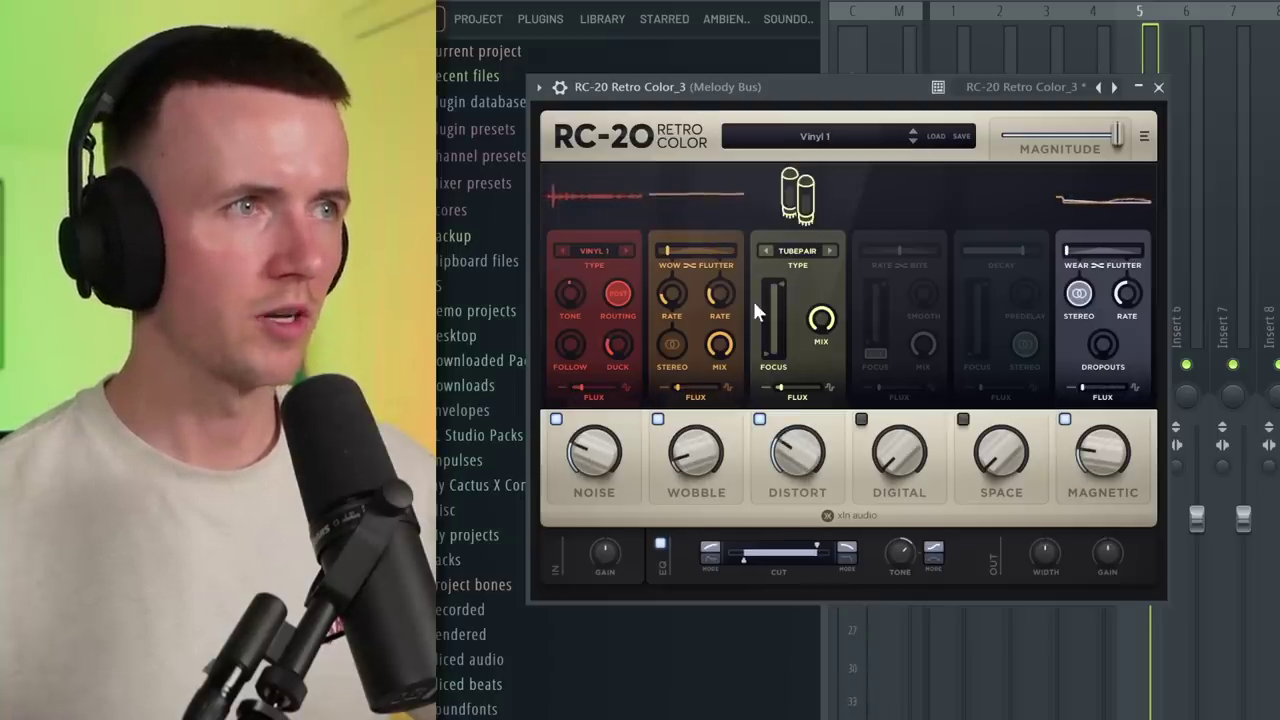
drag(594, 455, 600, 525)
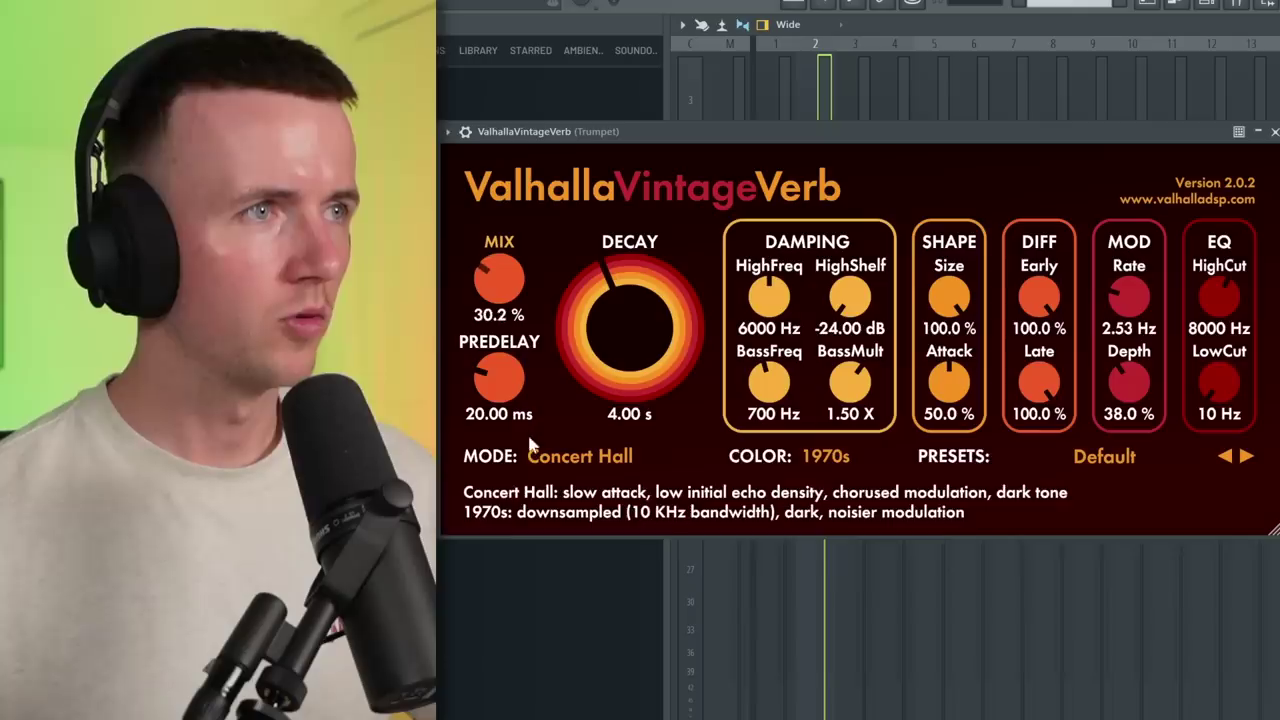
Shrink the Trumpet reverb's size and predelay and raise its LowCut
drag(948, 318, 953, 412)
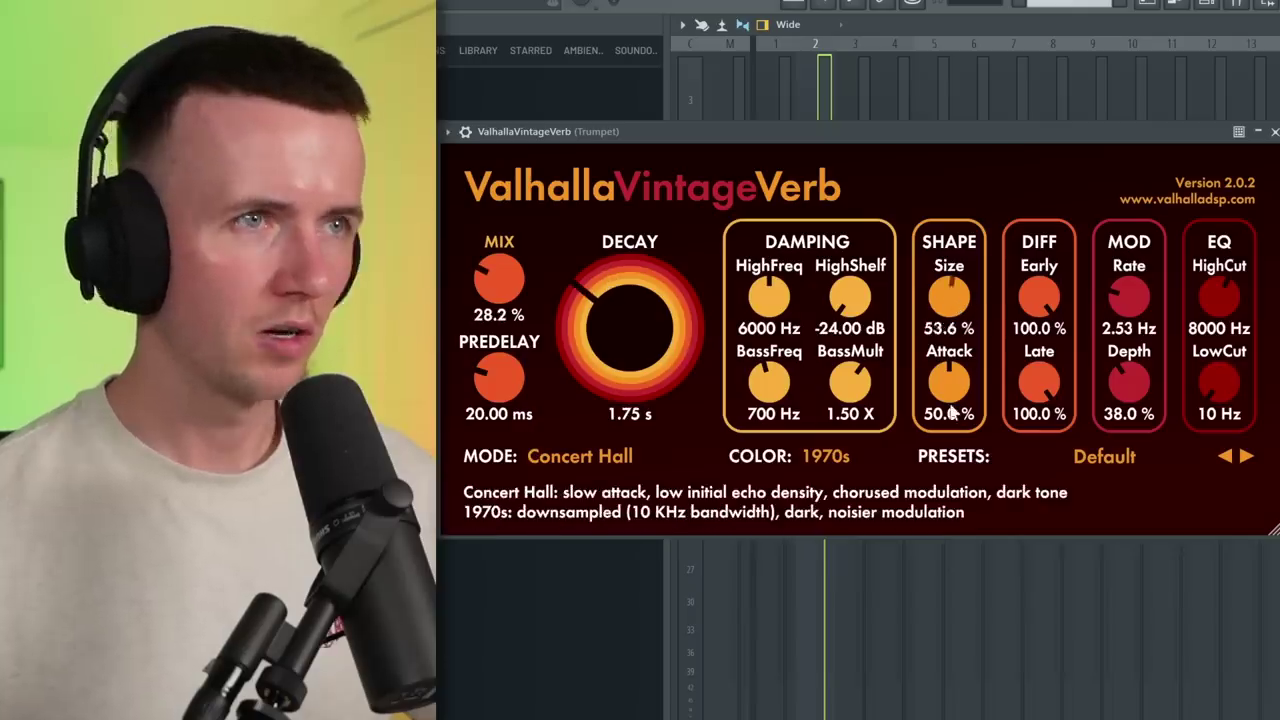
drag(493, 372, 491, 385)
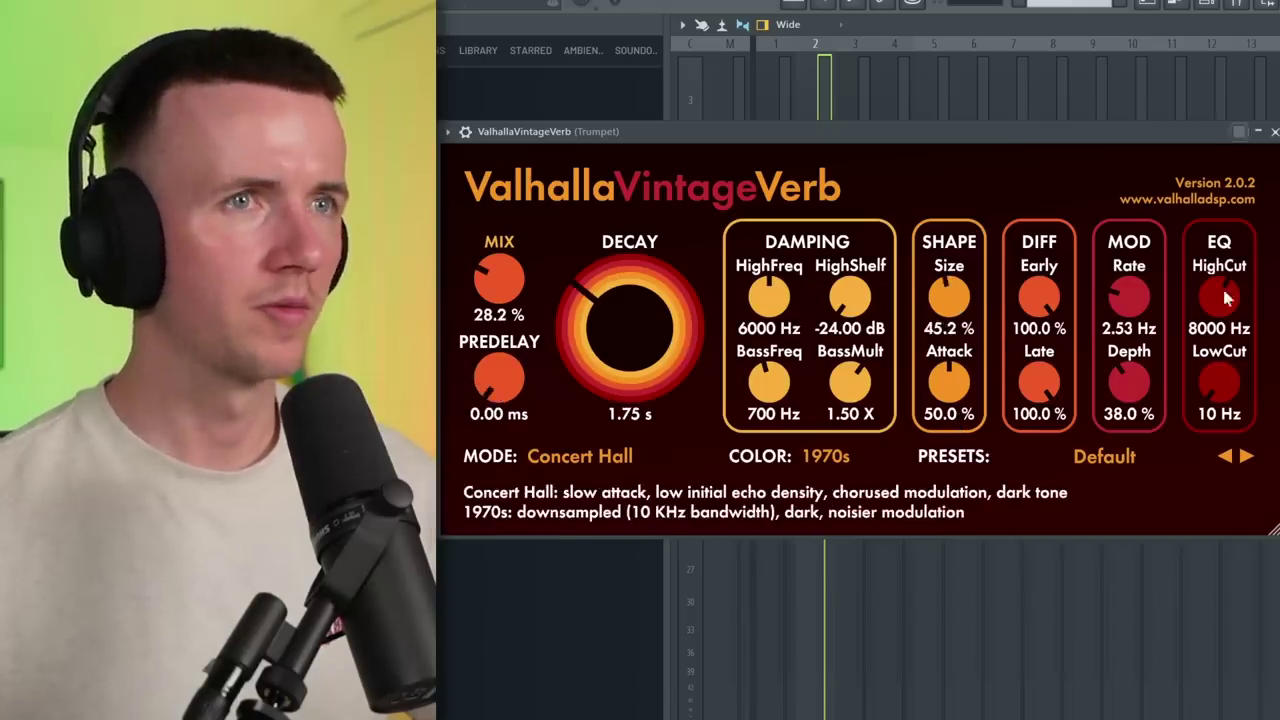
drag(1226, 385, 1224, 397)
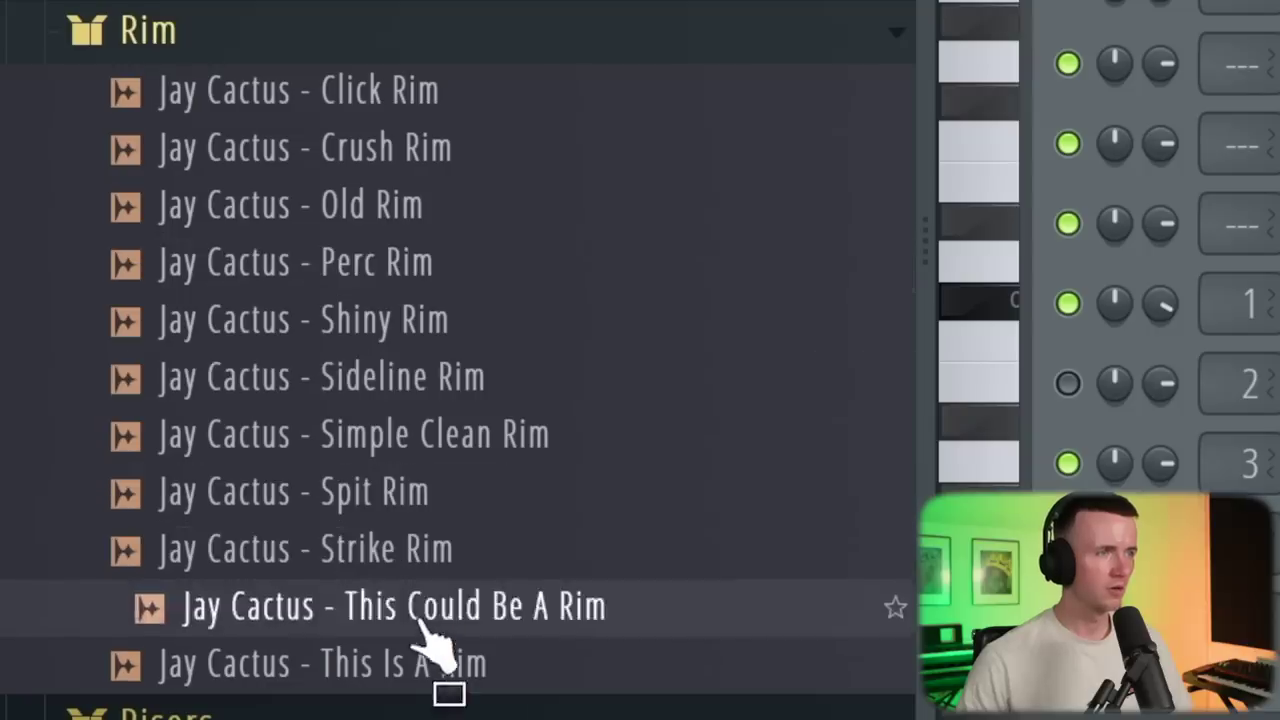
Preview a Jay Cactus rim sample from the Rim folder
click(420, 663)
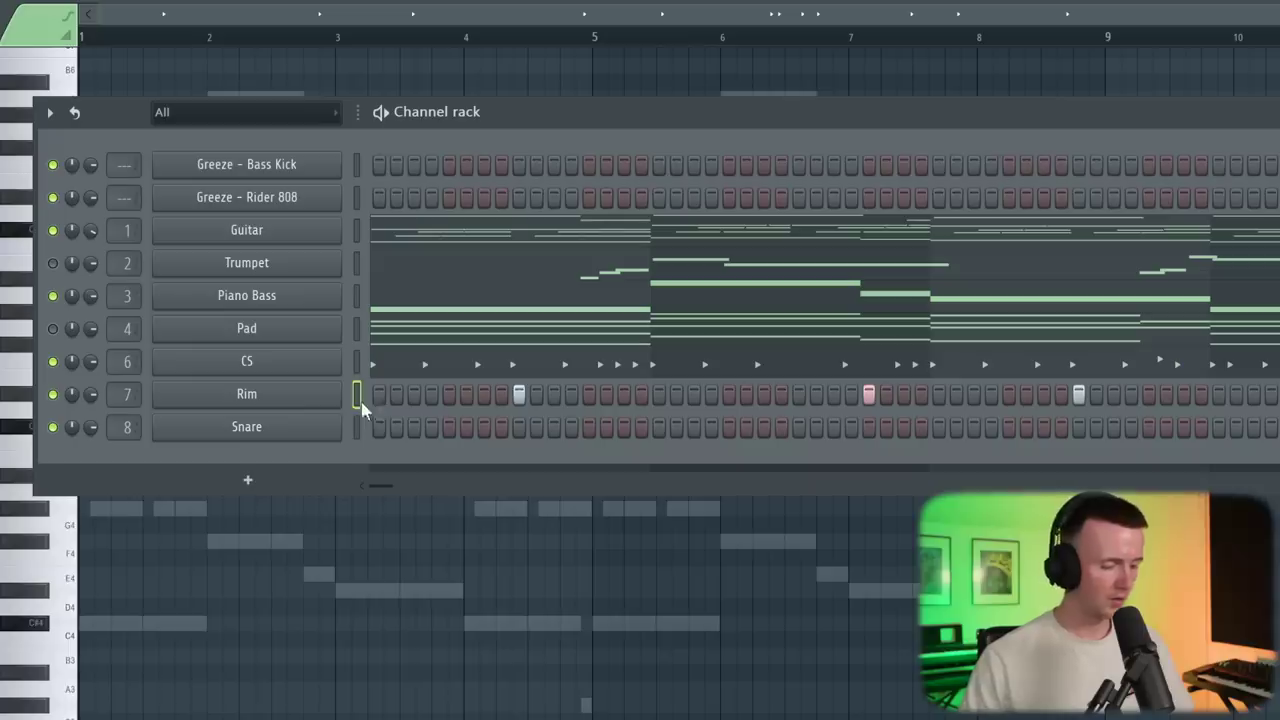
Draw the high counter-melody notes, starting at D5, while the beat plays
key(space)
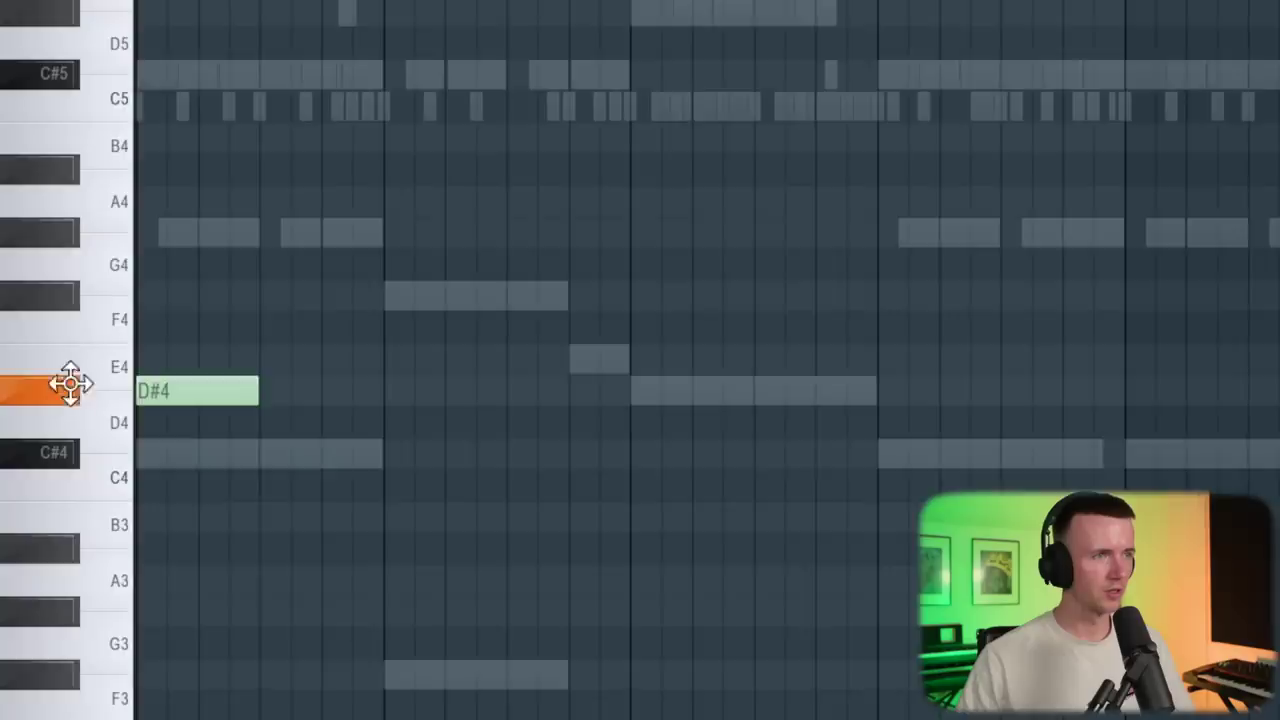
drag(63, 374, 110, 360)
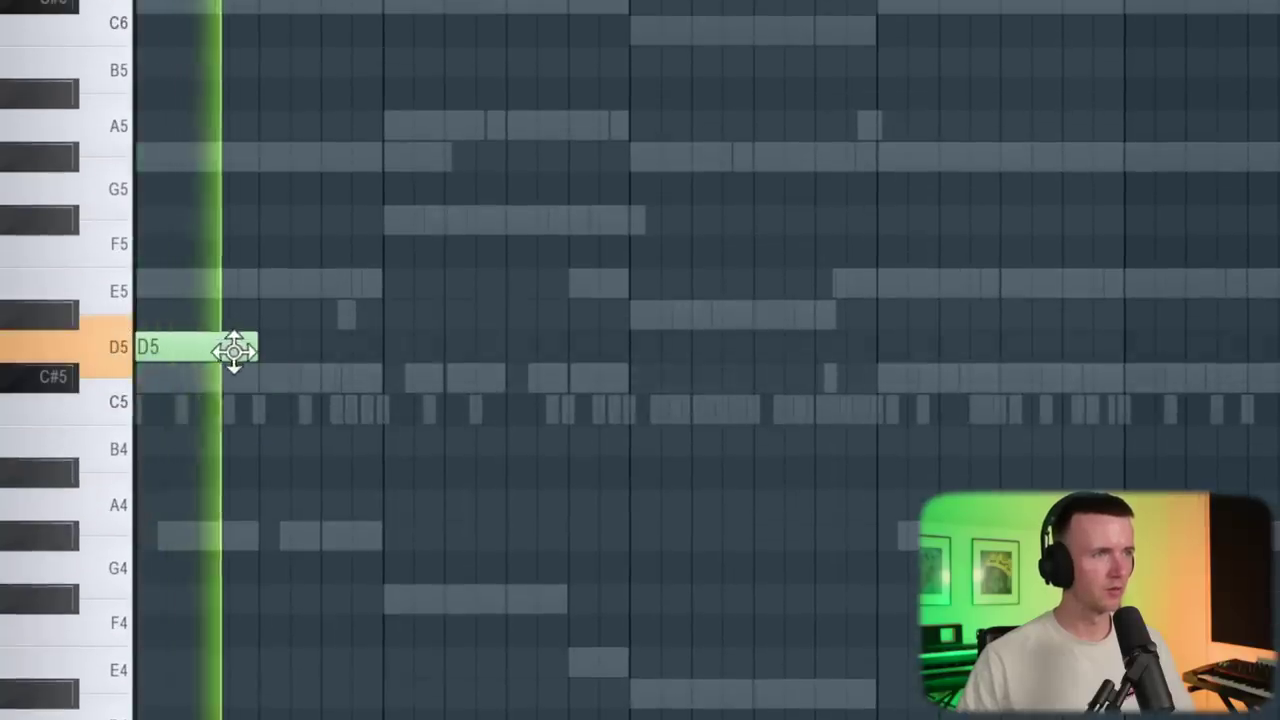
click(628, 220)
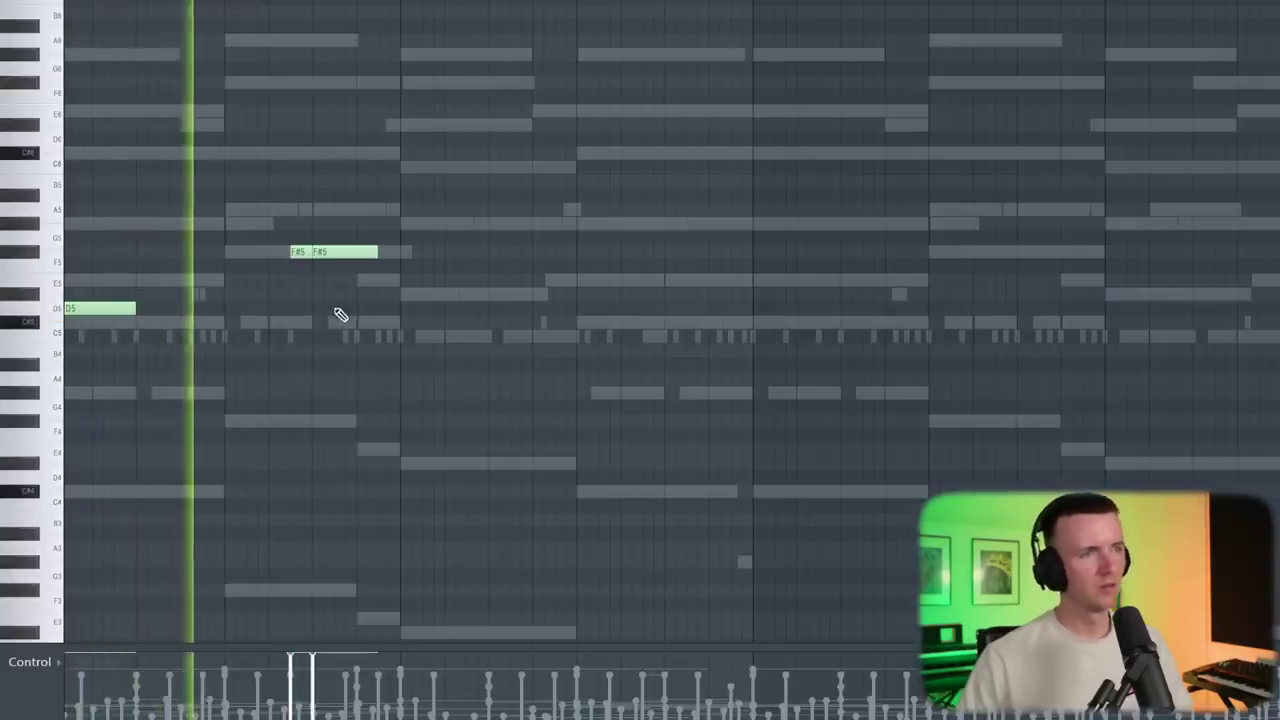
scroll(340, 315, up, 3)
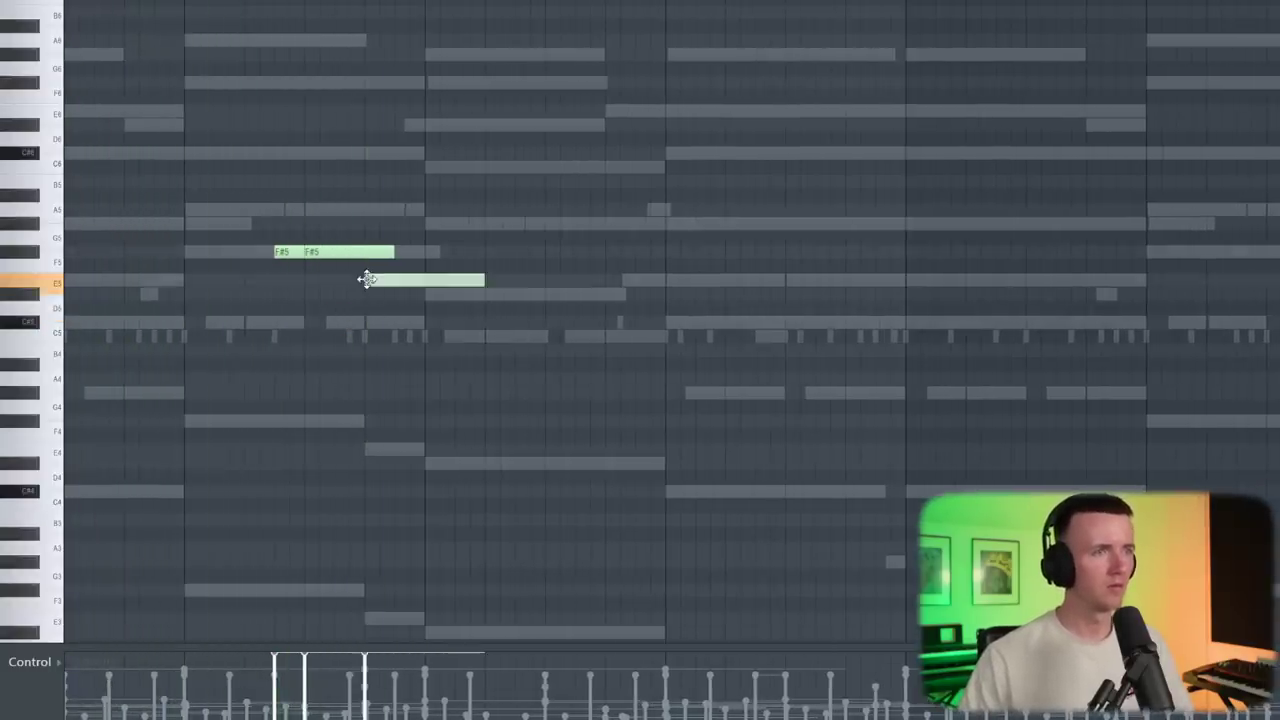
scroll(380, 276, down, 3)
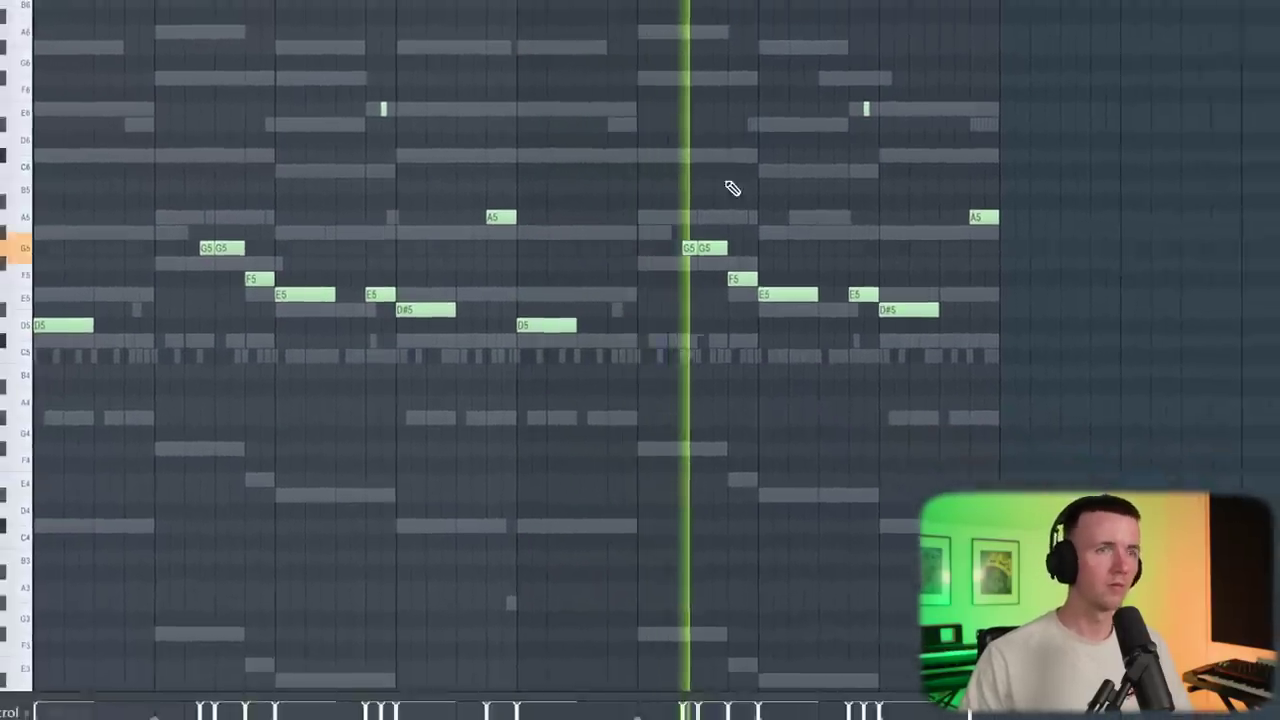
key(space)
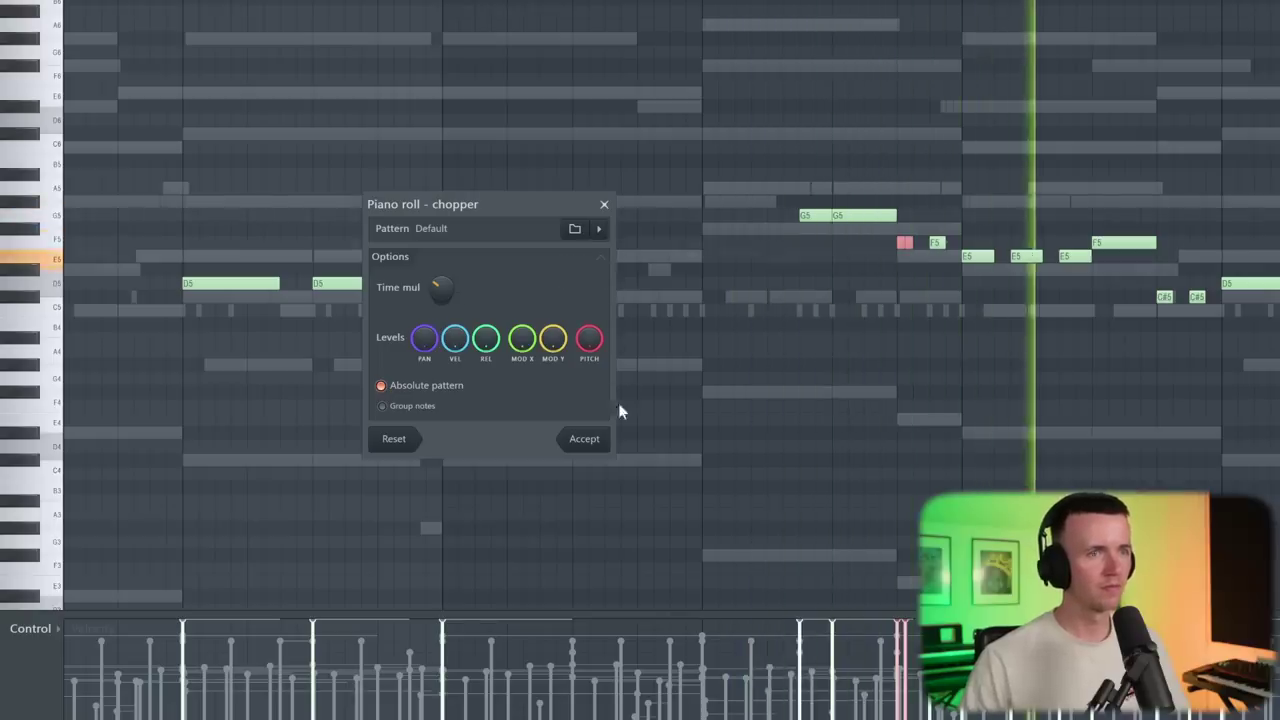
Apply the chop to the selected melody note and stop playback
key(Escape)
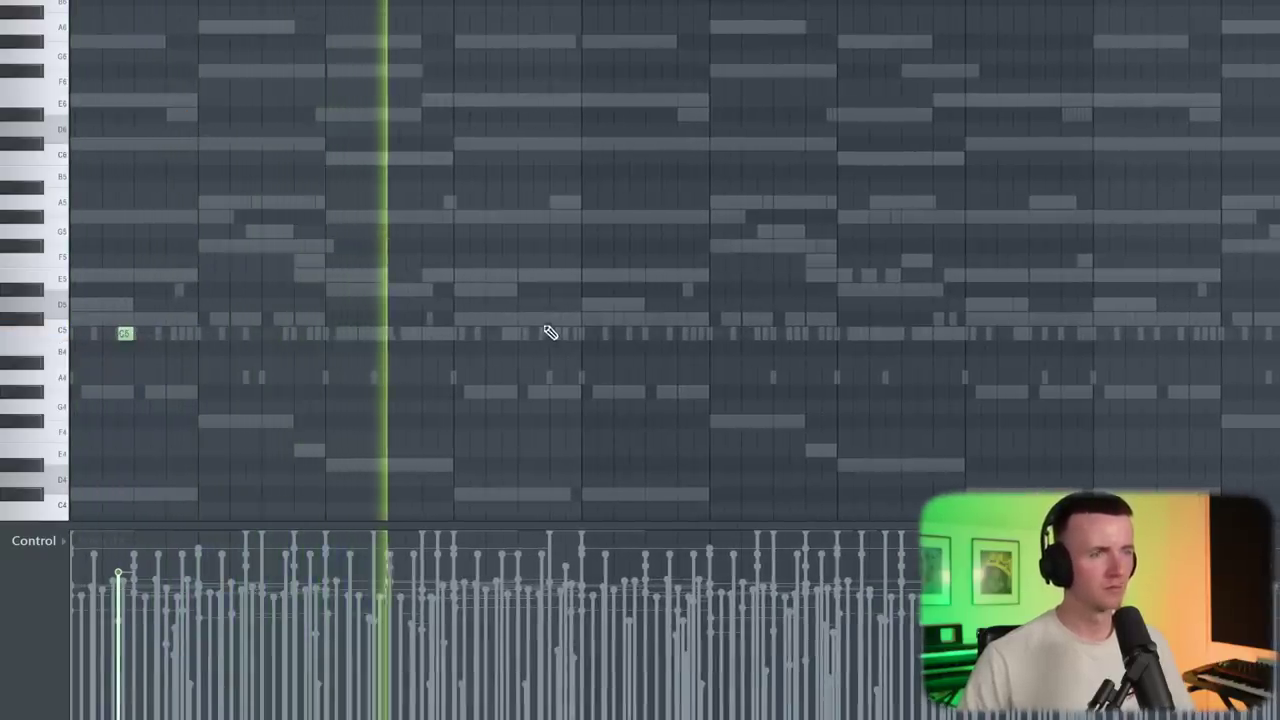
key(space)
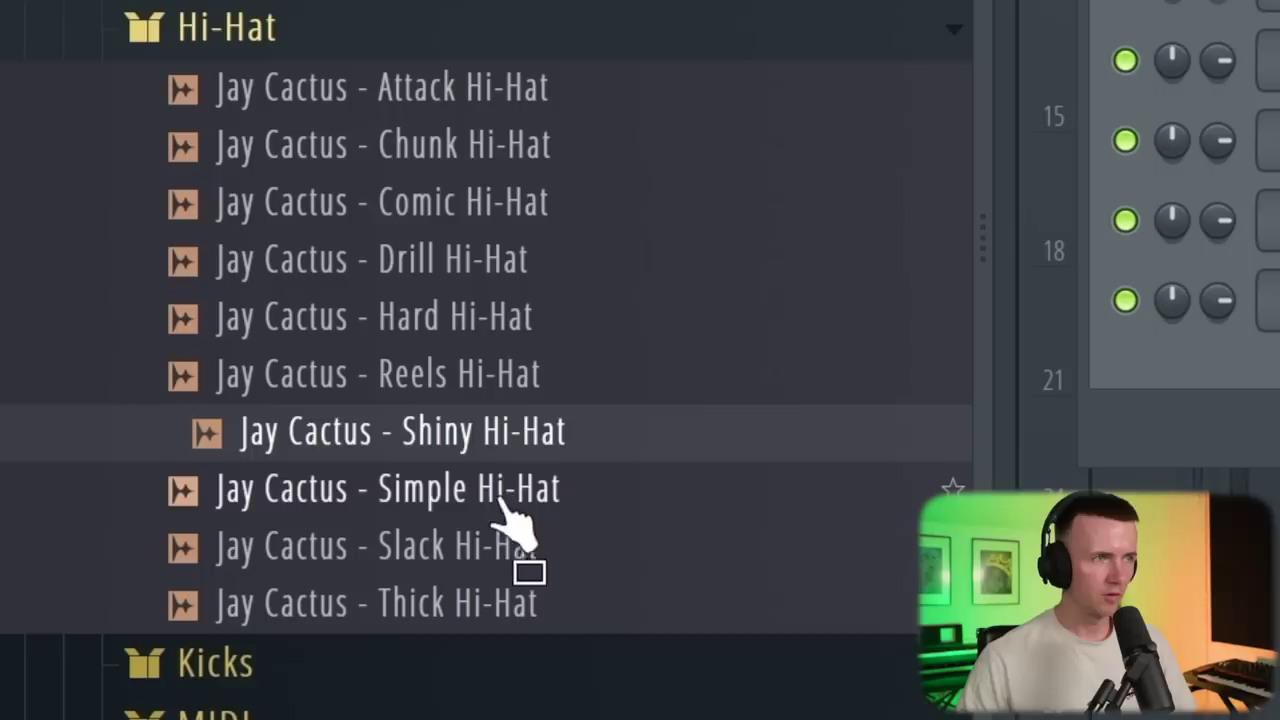
Add Simple Hi-Hat as a new channel and put percussion hits on steps 1 and 9
drag(487, 510, 638, 515)
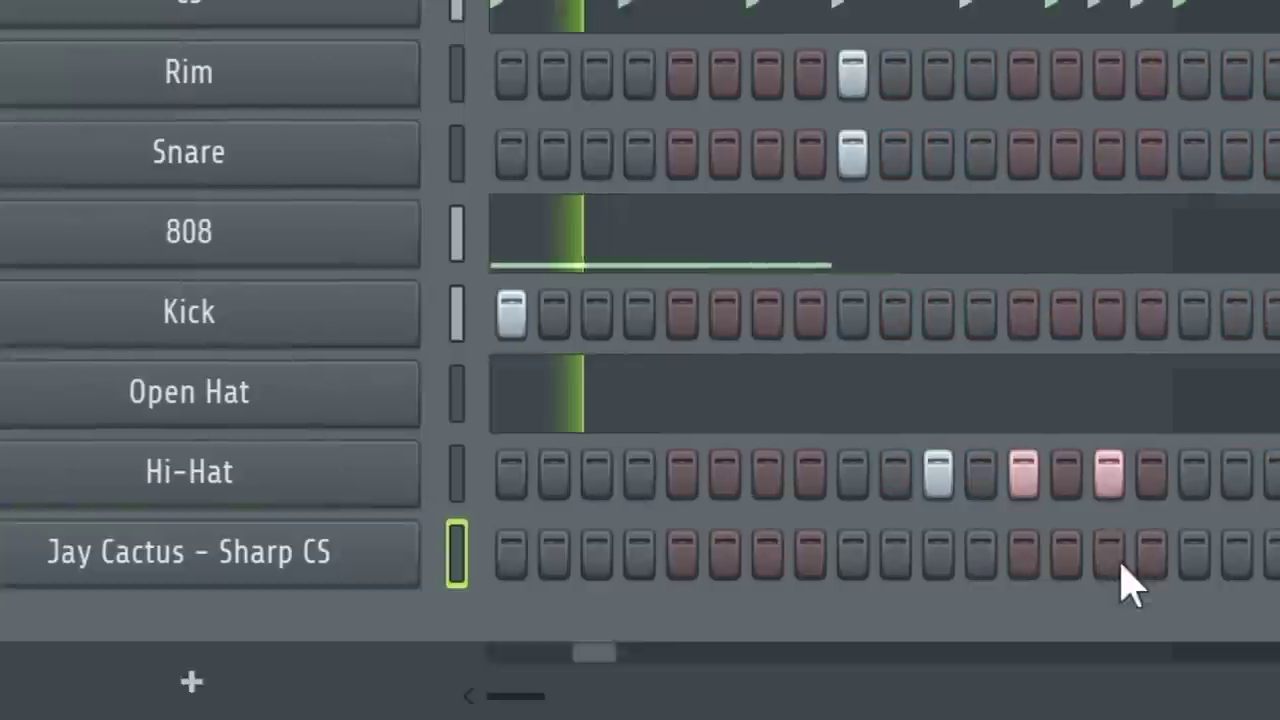
click(1156, 555)
click(1180, 575)
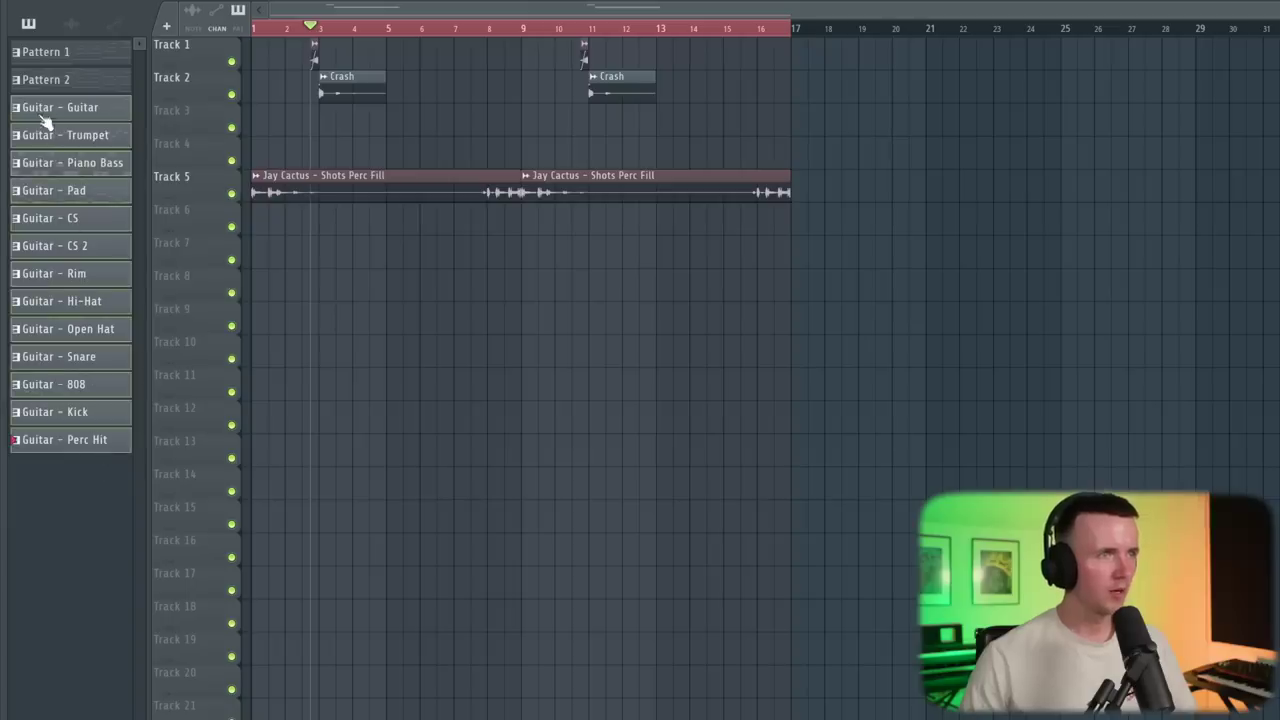
Select every clip in the Playlist arrangement
key(ctrl+a)
Move the clips up to Track 1, duplicate them after bar 17, and clear tracks 2–13 in bars 1–17
drag(369, 237, 369, 72)
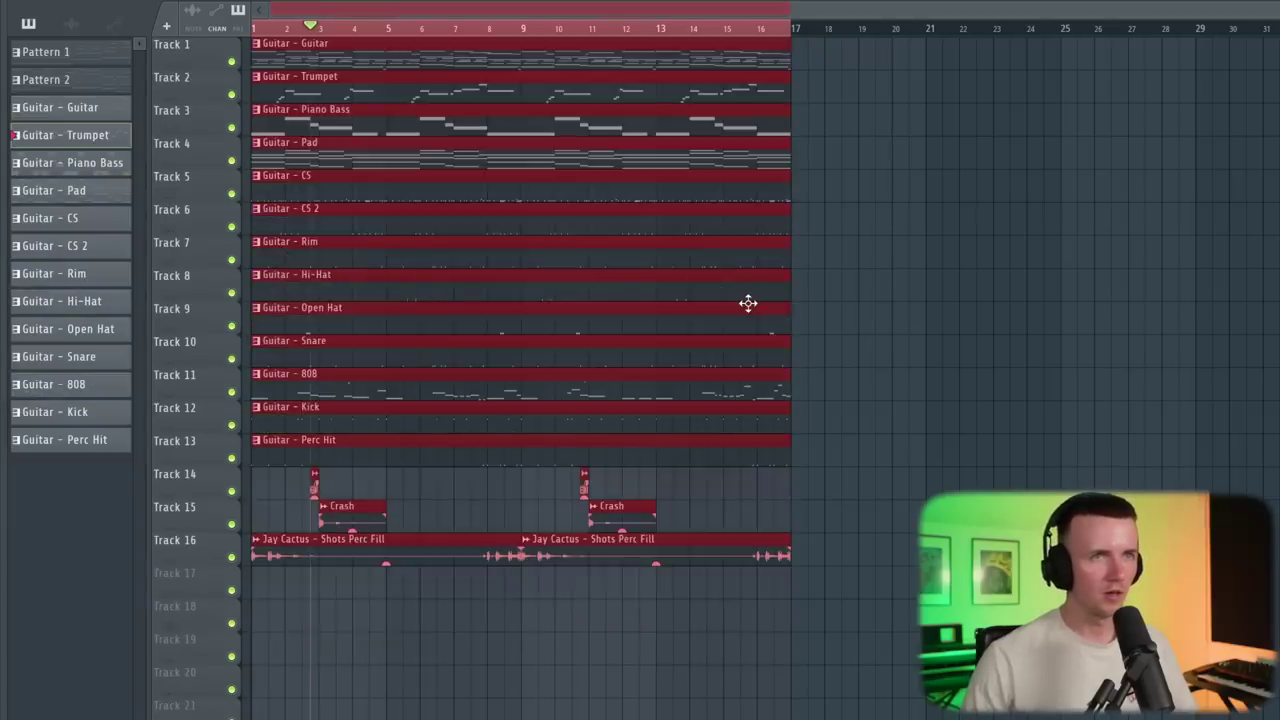
key(ctrl+b)
scroll(748, 303, down, 3)
right_click(378, 80)
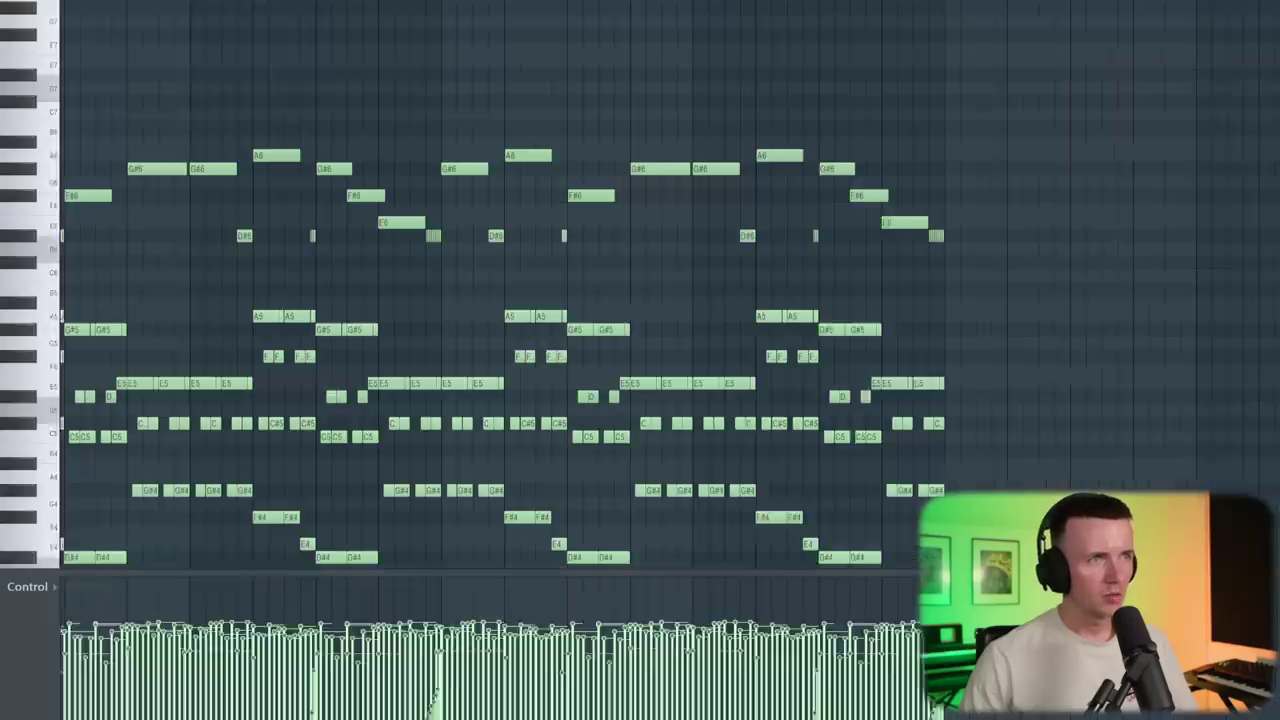
Erase the intro melody's high notes and trim CS 2 to start at bar 13
key(space)
mouse_move(138, 237)
mouse_down()
mouse_move(142, 143)
mouse_move(182, 232)
mouse_move(221, 191)
mouse_move(283, 170)
mouse_move(333, 178)
mouse_move(380, 214)
mouse_up()
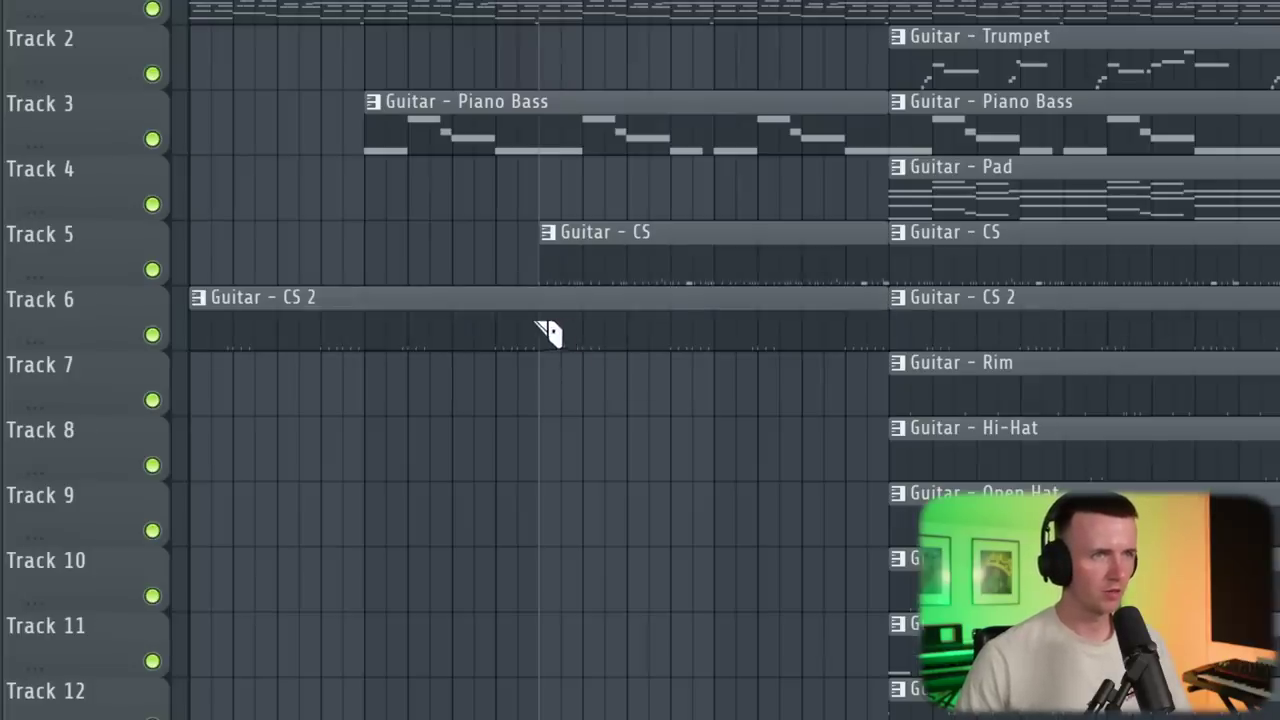
drag(548, 333, 752, 337)
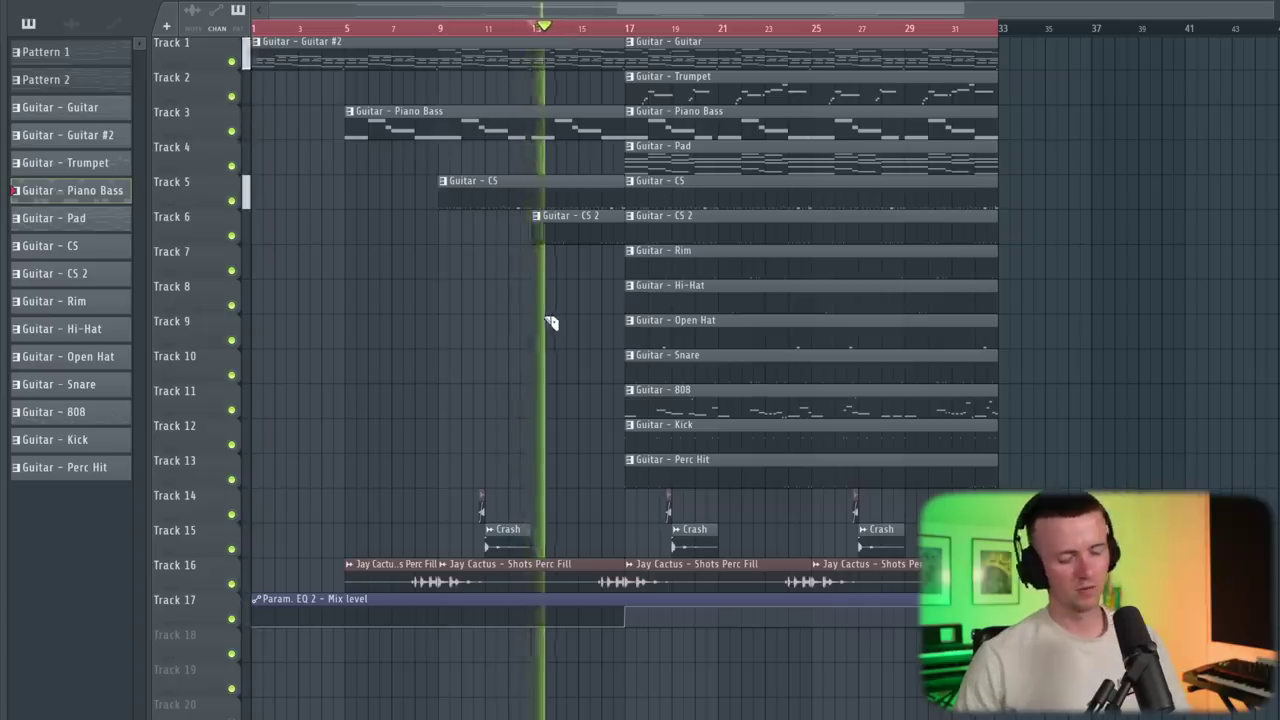
scroll(538, 318, up, 3)
drag(605, 172, 605, 229)
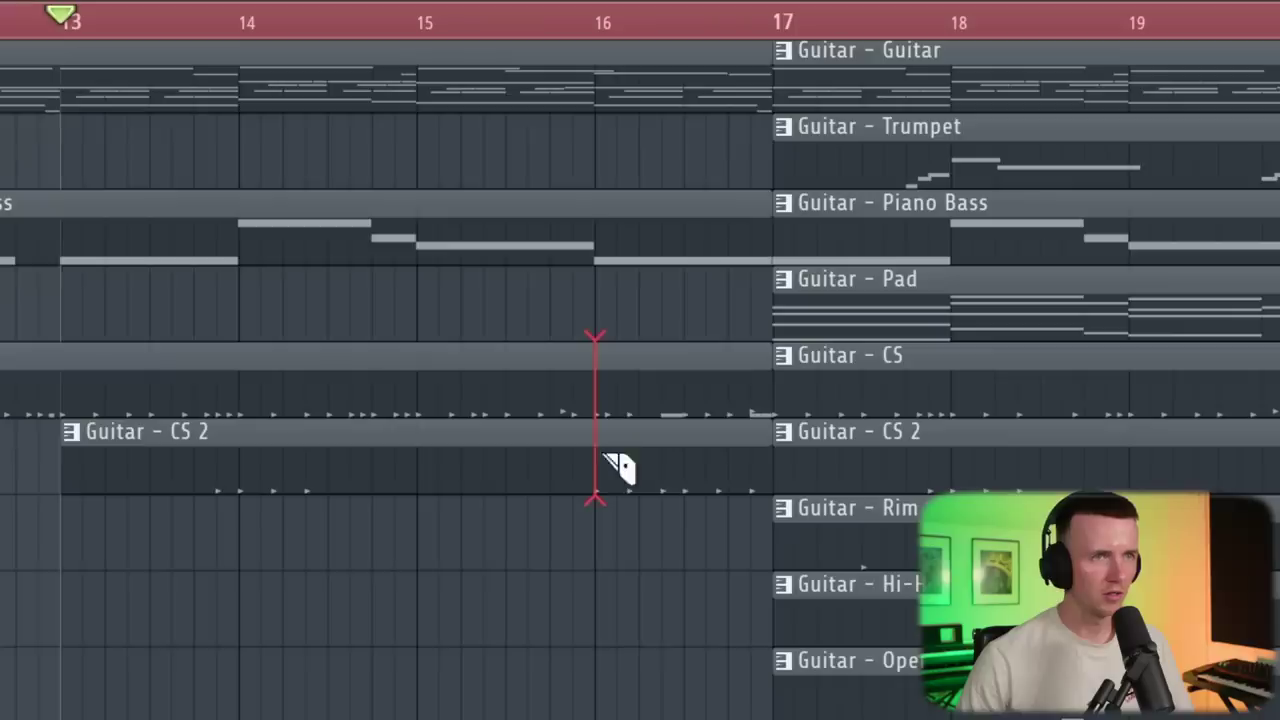
key(Delete)
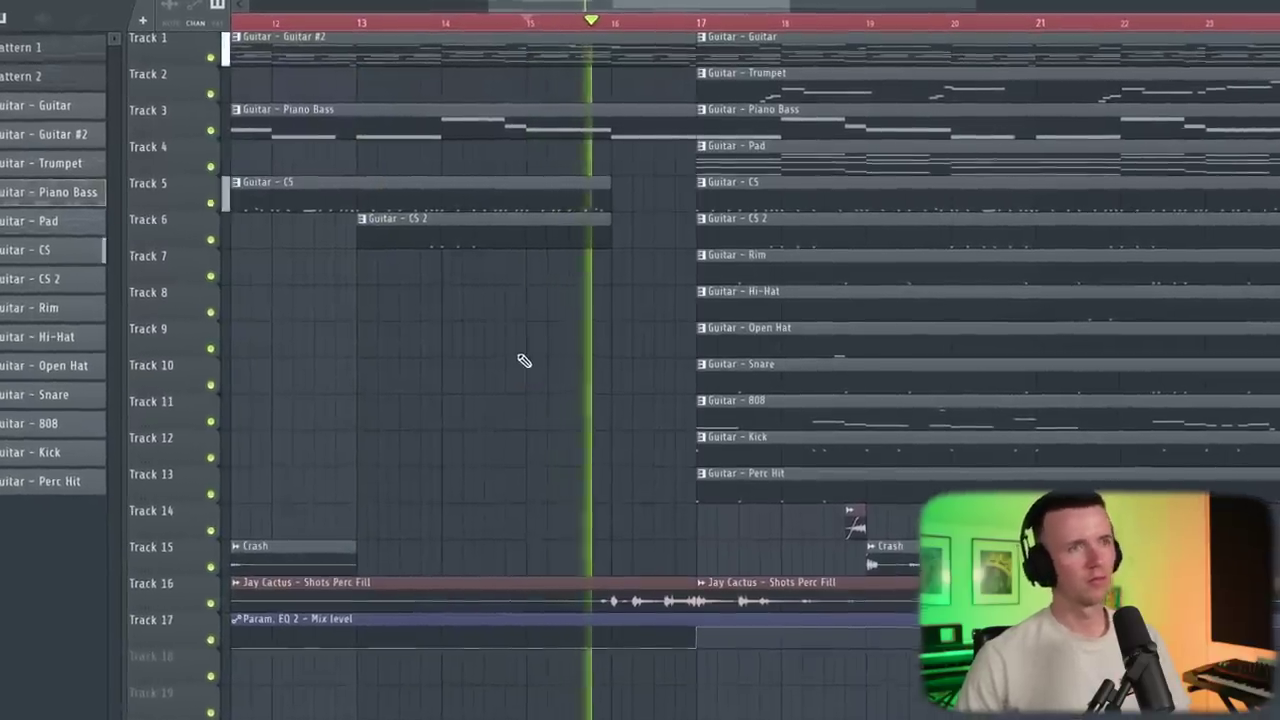
Duplicate the bar 17–31 clips right after themselves
scroll(520, 360, down, 3)
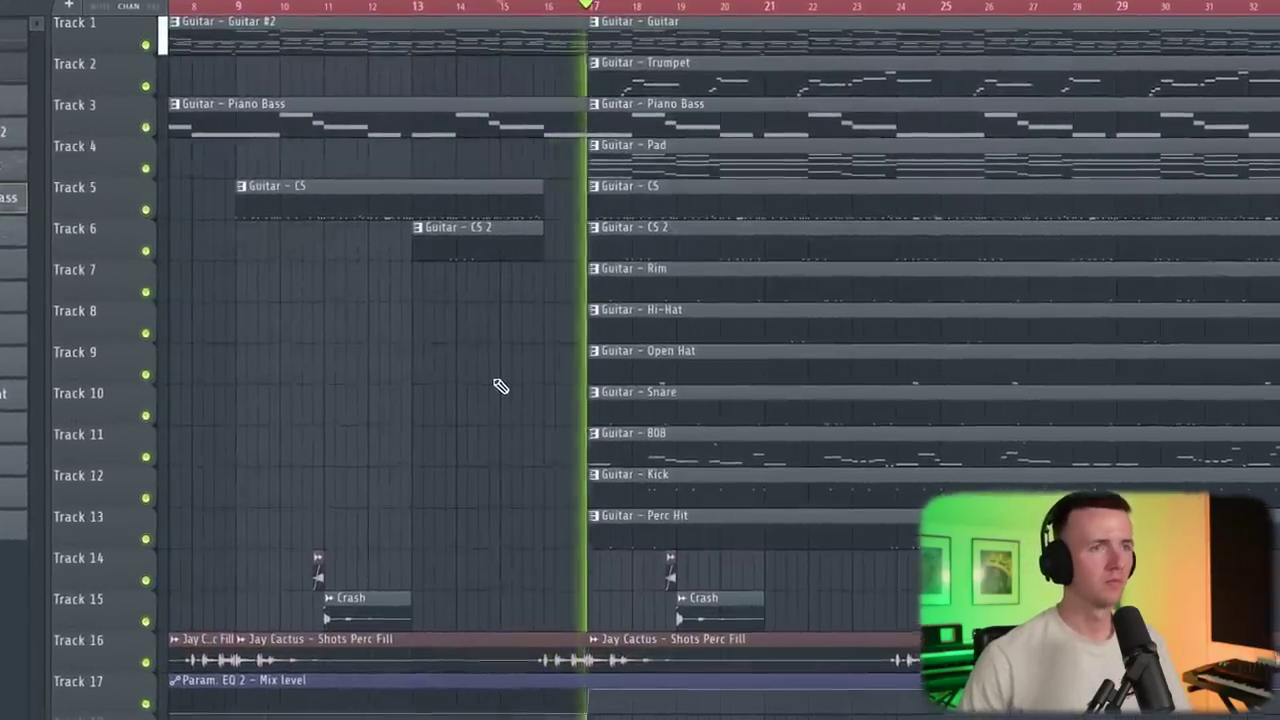
scroll(491, 390, down, 3)
scroll(560, 560, up, 5)
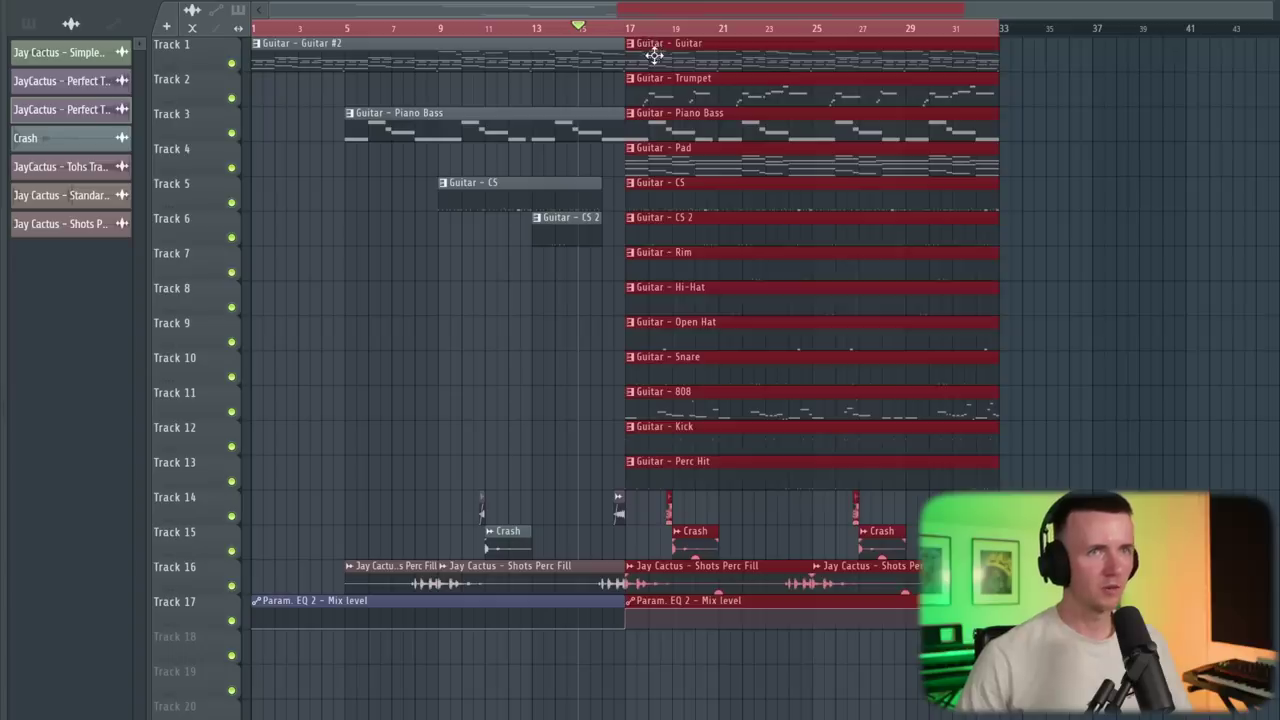
key(ctrl+b)
Move the duplicated section to bar 33 and paint a Guitar - Pad clip on Track 4
drag(998, 64, 1042, 64)
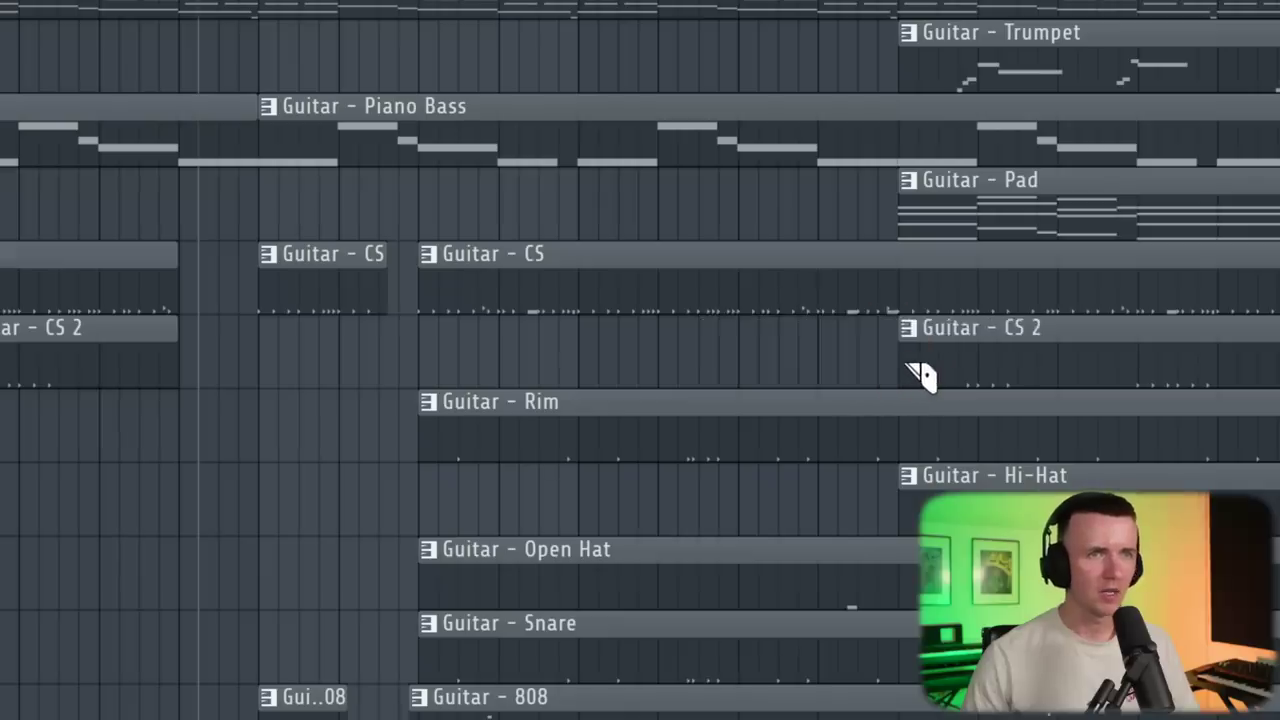
click(471, 203)
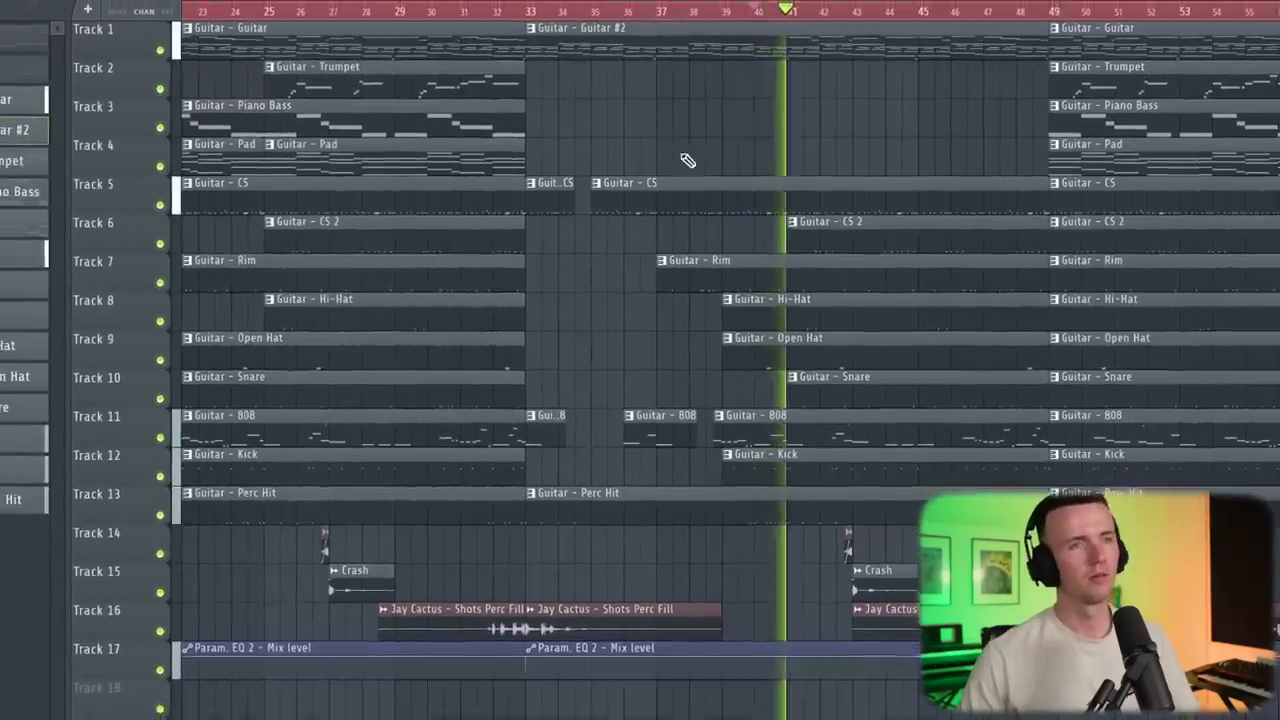
Delete the Trumpet, Piano Bass and Guitar - Pad clips at bar 49
scroll(697, 152, down, 5)
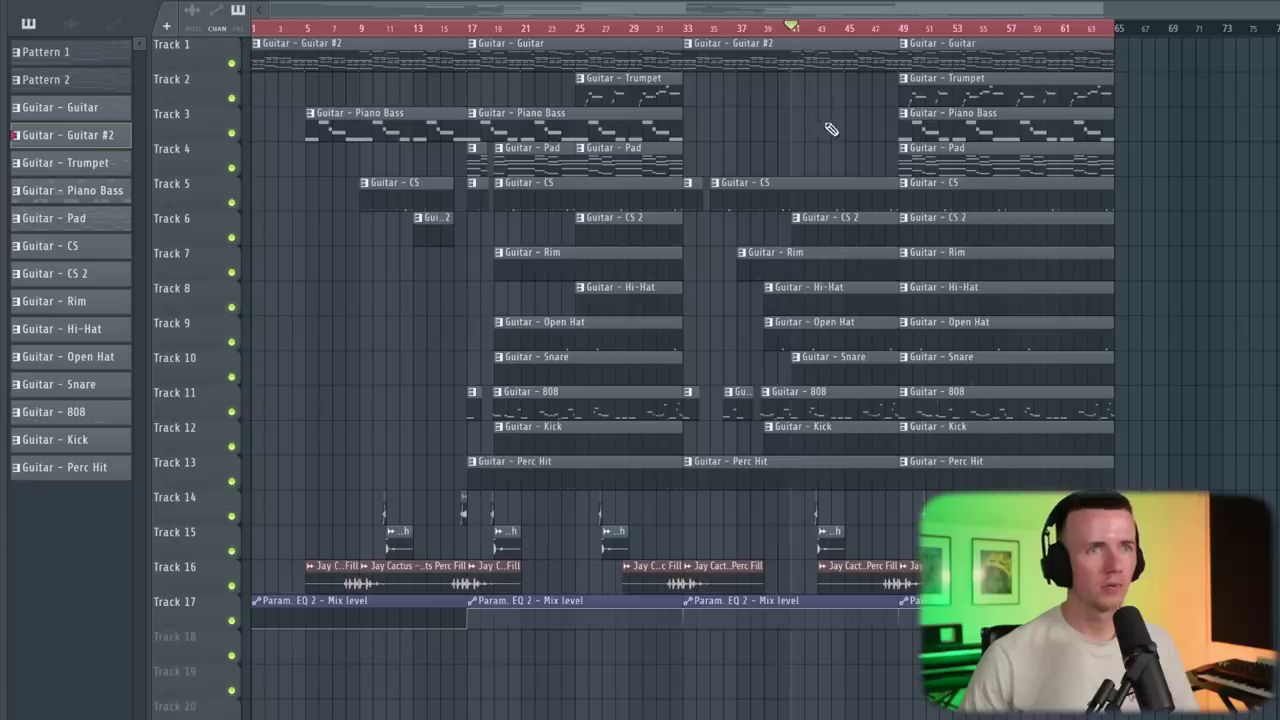
scroll(950, 120, up, 2)
right_click(934, 94)
right_click(945, 125)
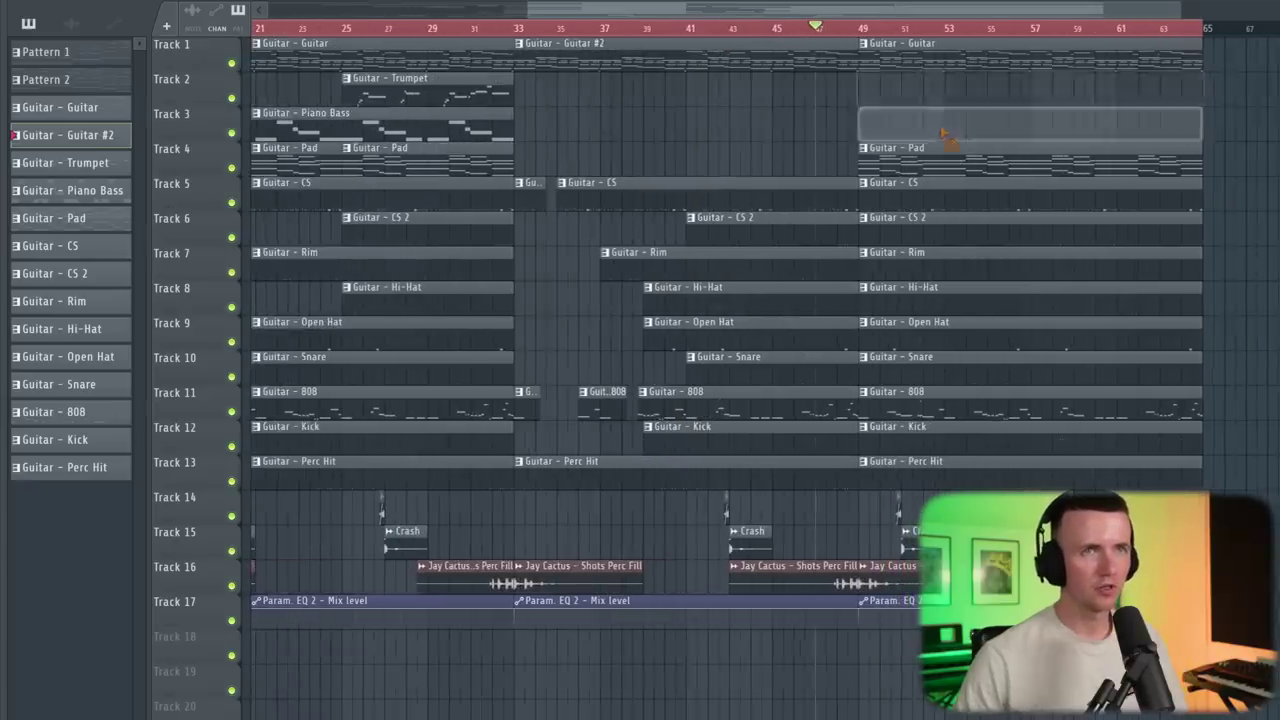
right_click(950, 155)
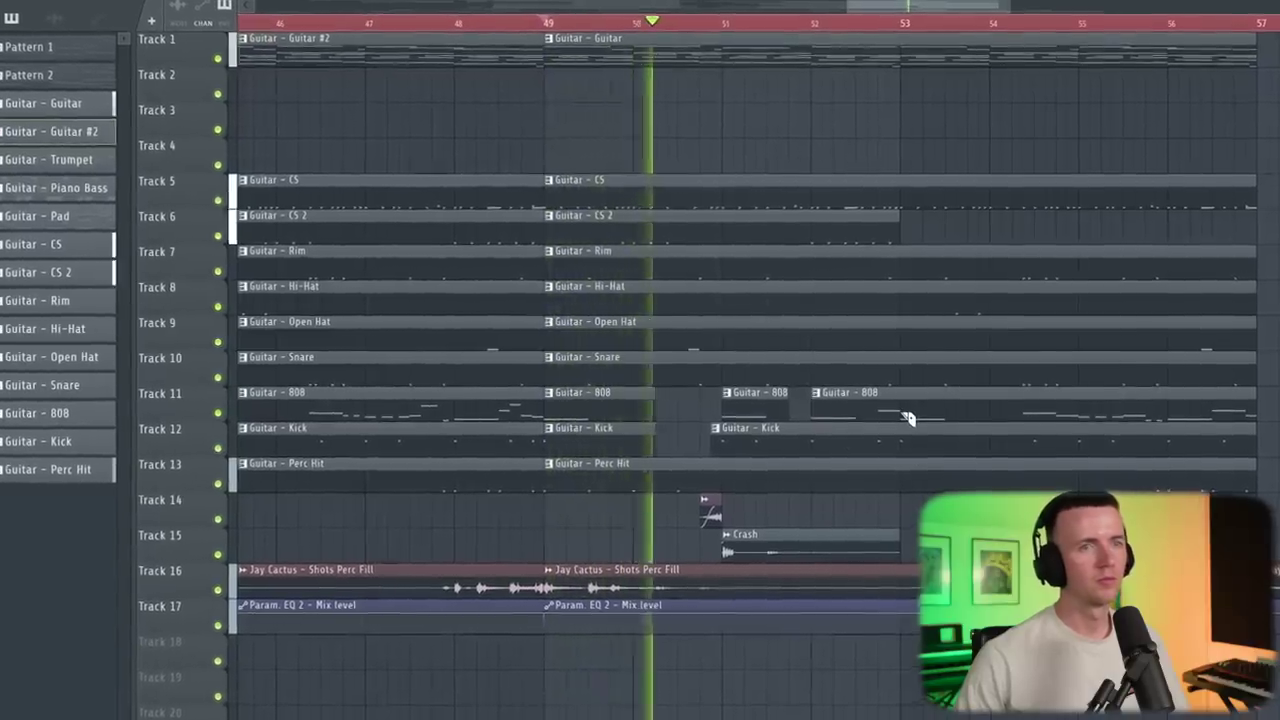
Trim the bar-49 Rim, Hi-Hat, Open Hat and Snare clips to end with CS, then select from bar 17 onward
scroll(907, 418, down, 5)
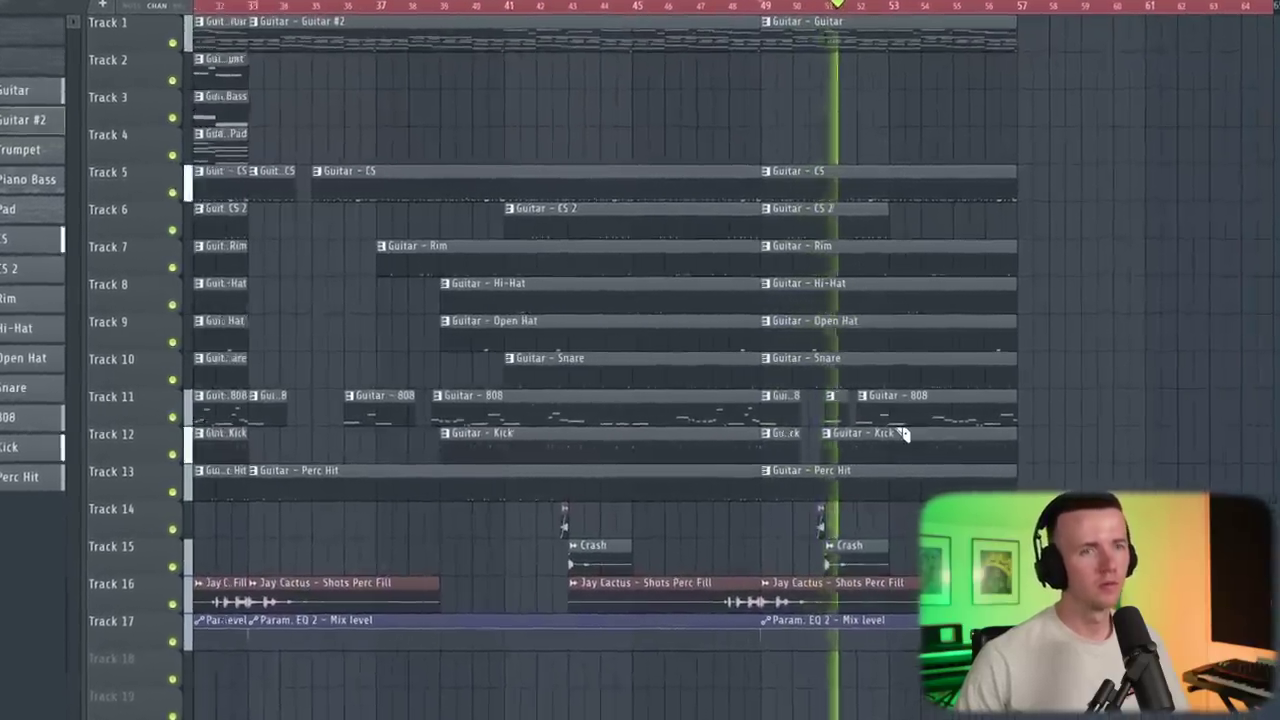
scroll(903, 433, up, 5)
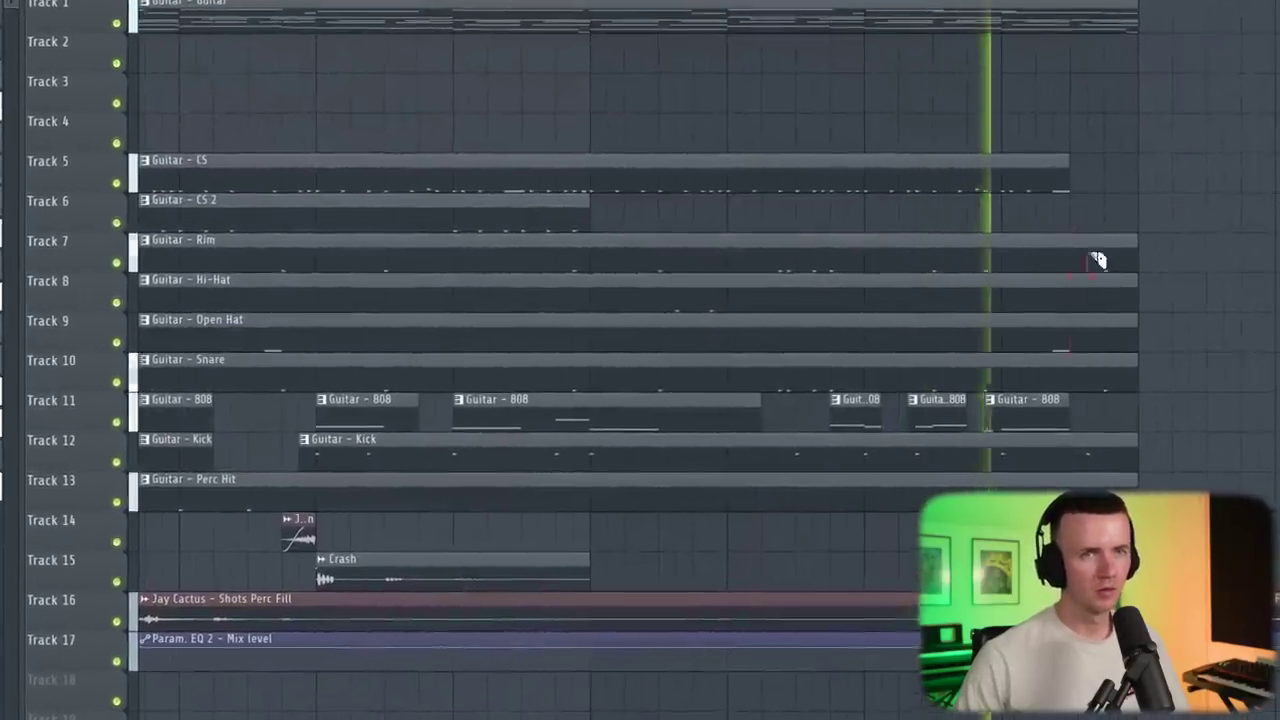
drag(1097, 260, 1080, 383)
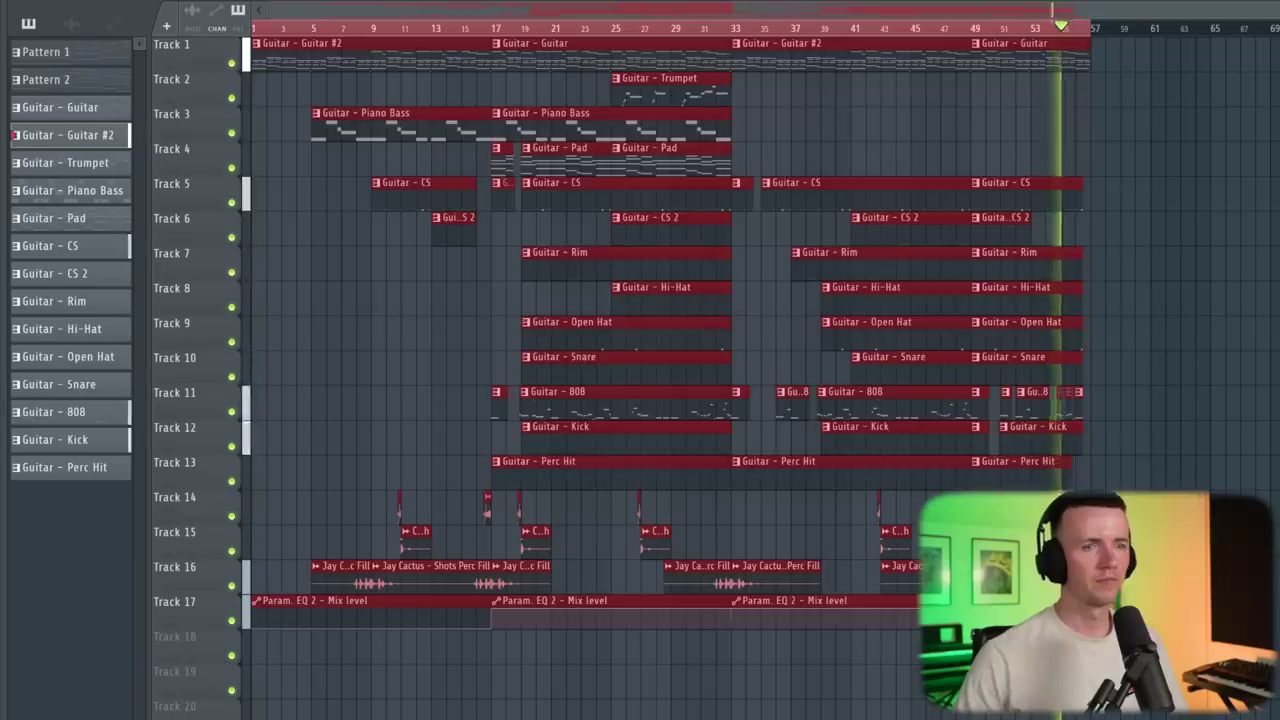
drag(1085, 28, 518, 2)
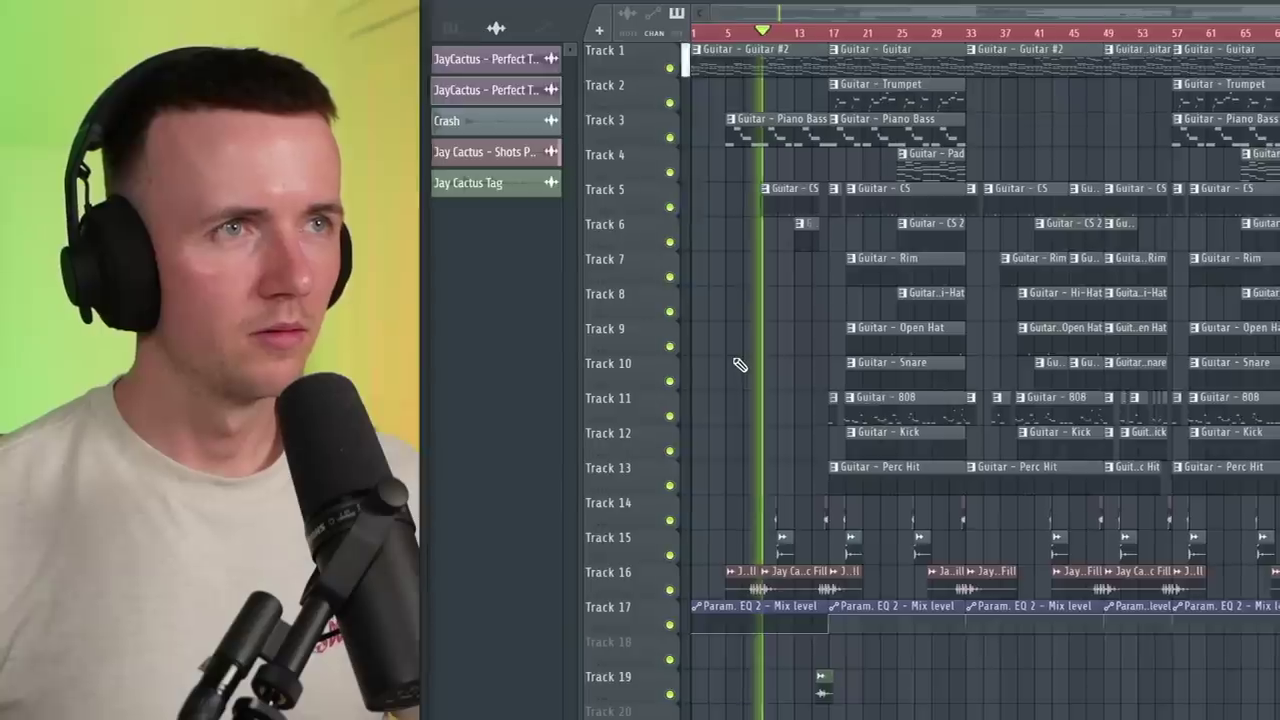
scroll(736, 364, up, 1)
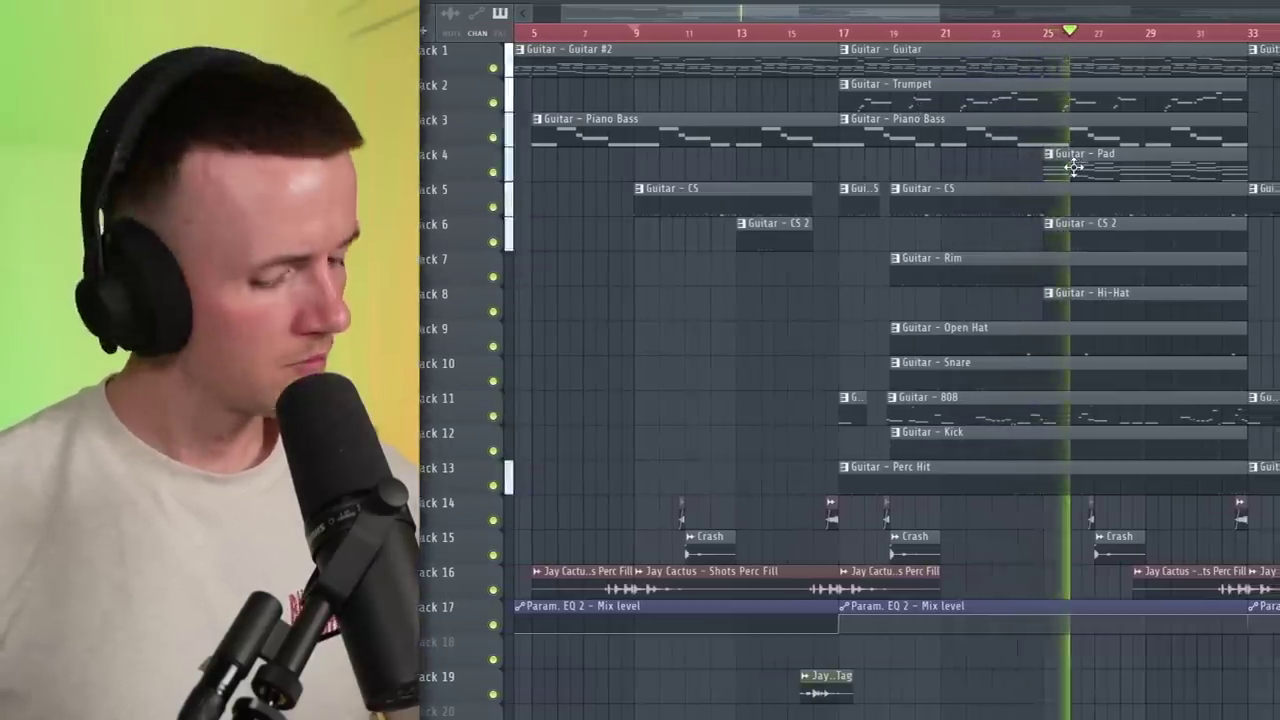
scroll(1073, 165, down, 2)
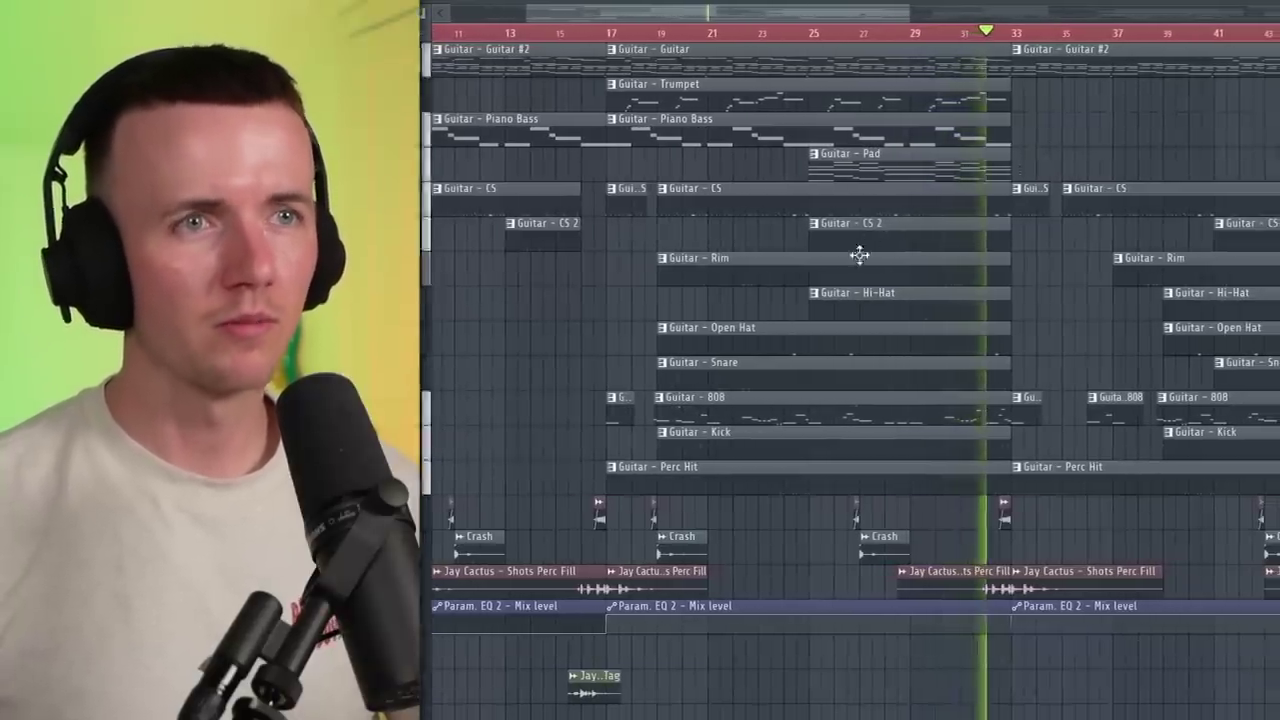
scroll(830, 303, down, 2)
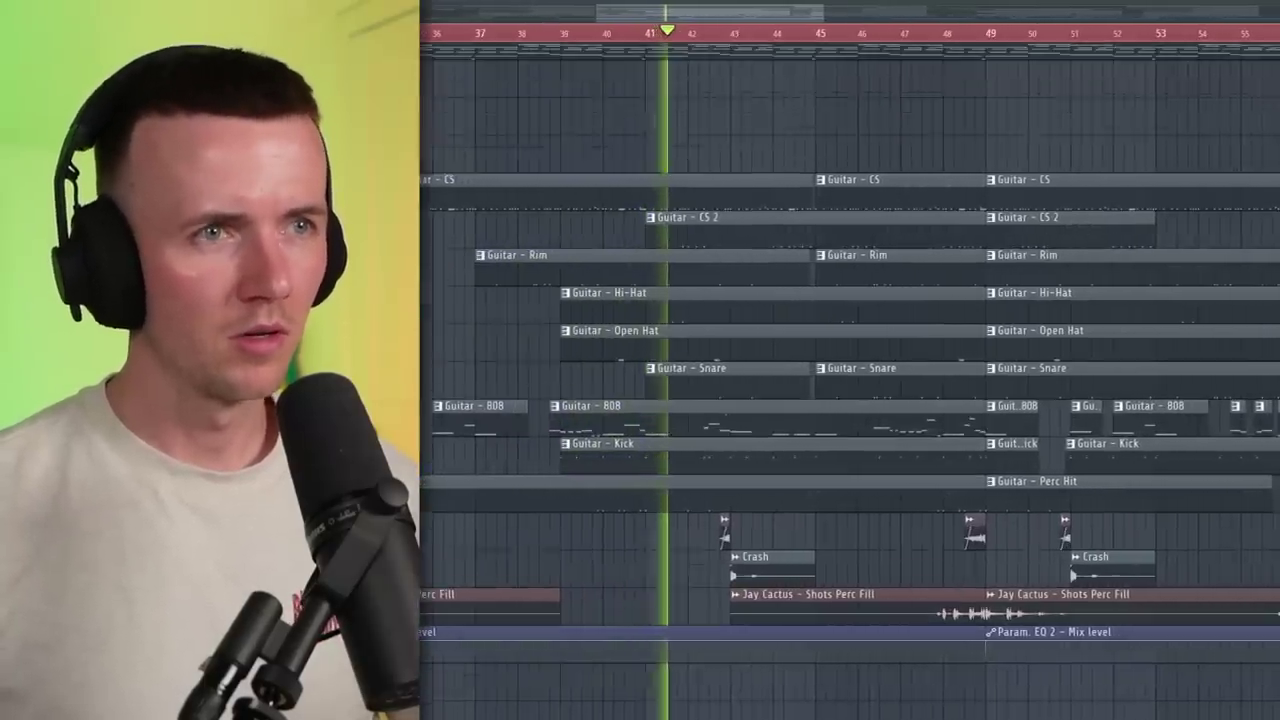
scroll(573, 419, down, 3)
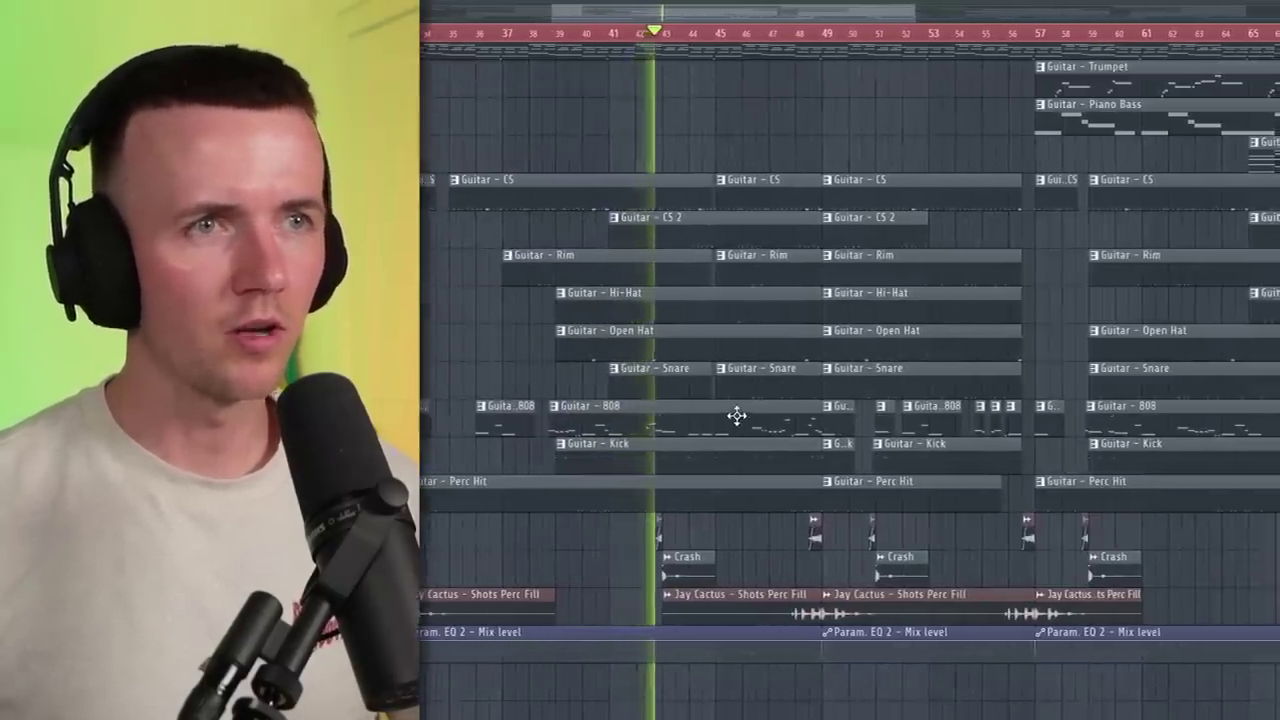
scroll(740, 419, up, 2)
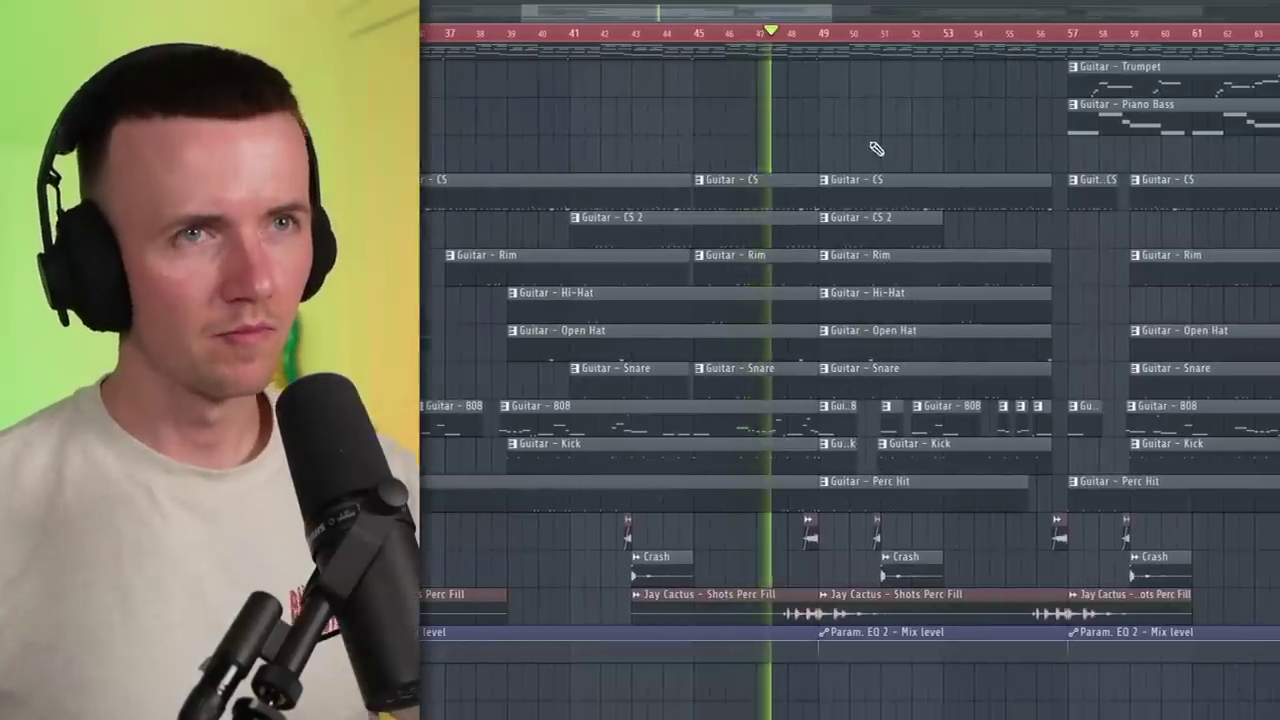
scroll(905, 162, down, 2)
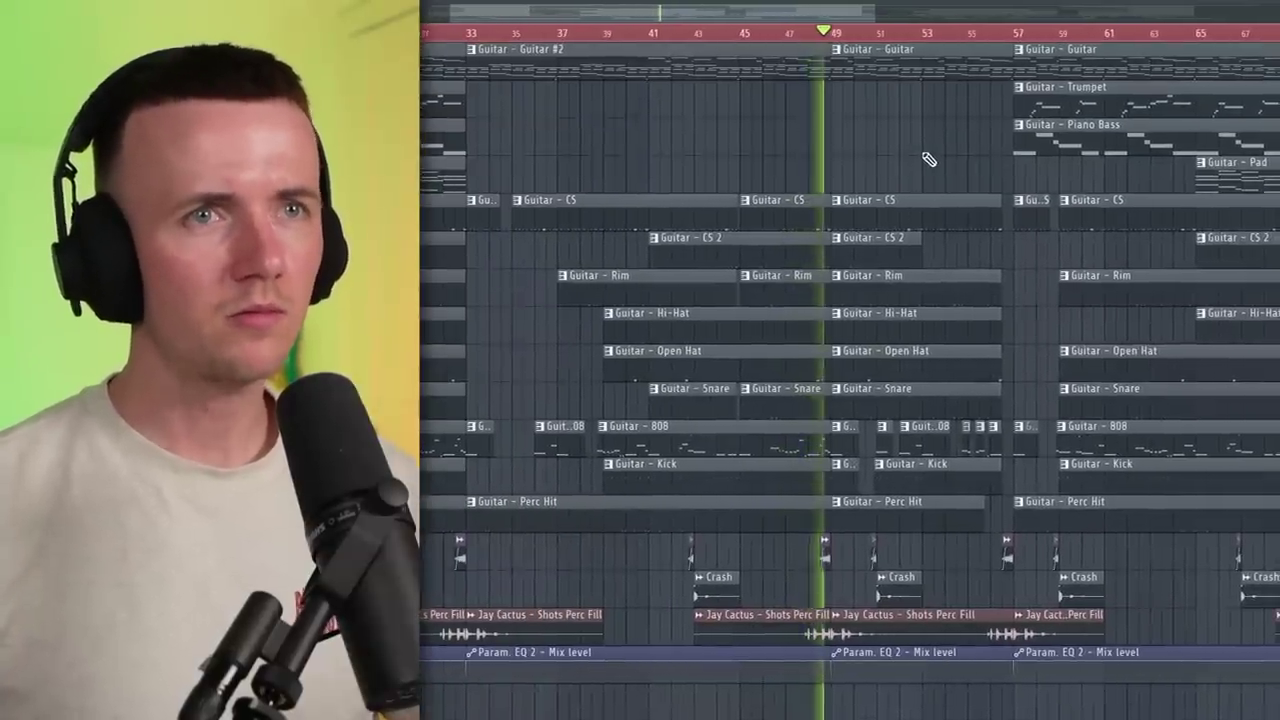